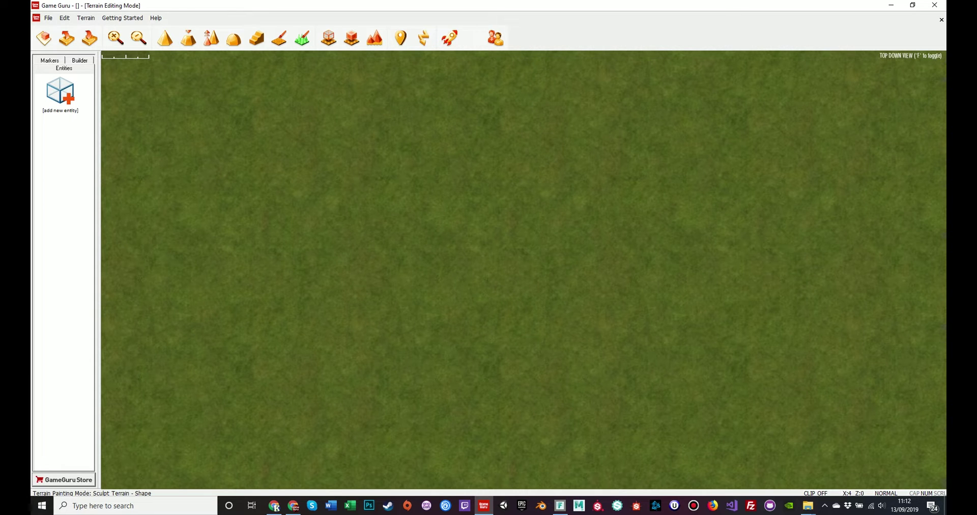
# Switch to File Explorer and review Crate01.fbx and the CrateA ao, color, gloss, metalness and normal textures in the BlenderImp folder.
pyautogui.hotkey('alt', 'Tab')
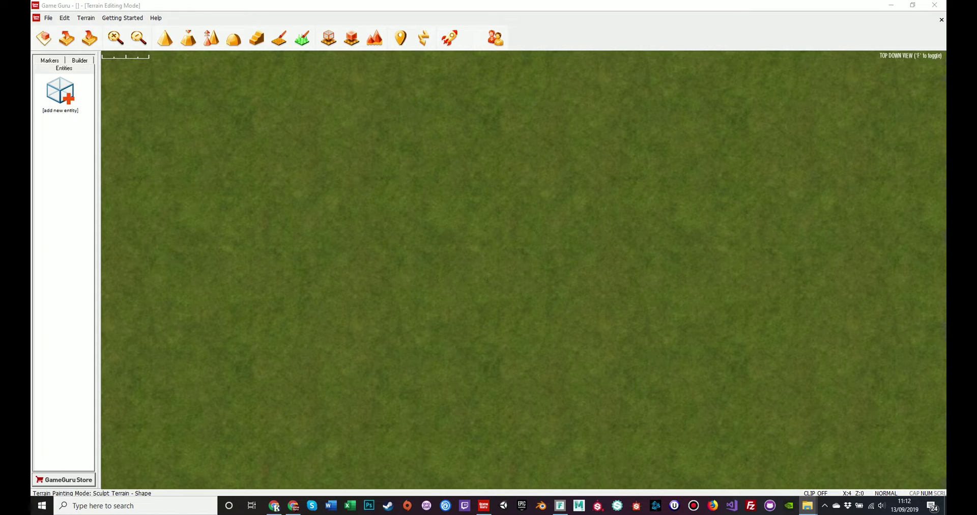
pyautogui.moveTo(946, 1); pyautogui.dragTo(607, 80)
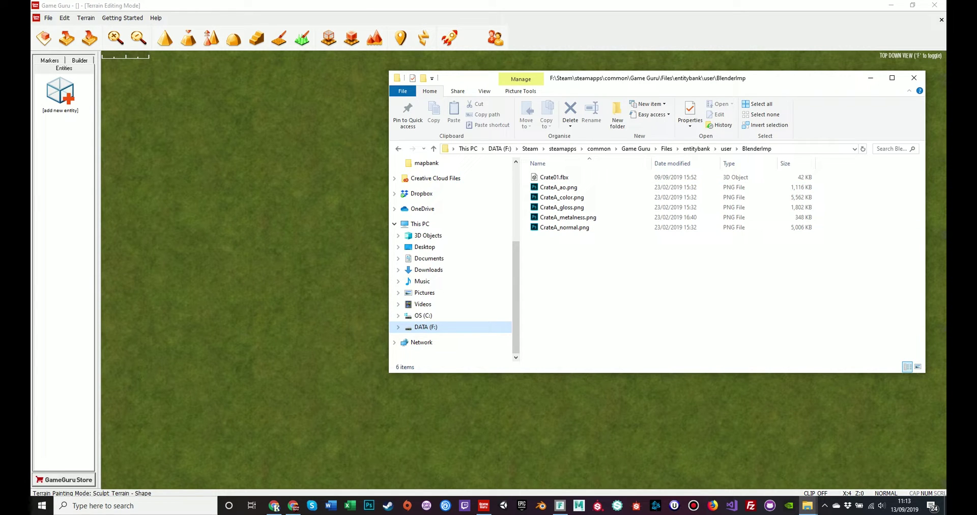
pyautogui.click(554, 177)
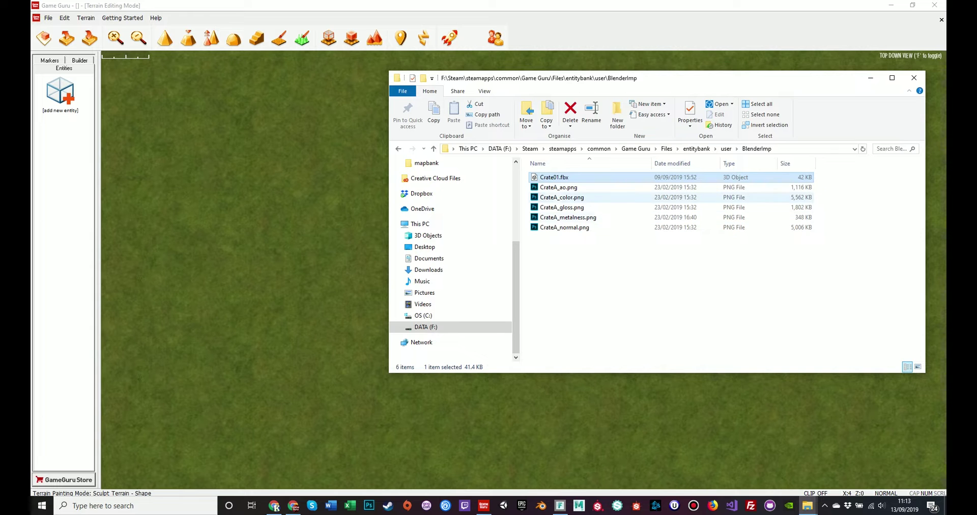
pyautogui.click(559, 187)
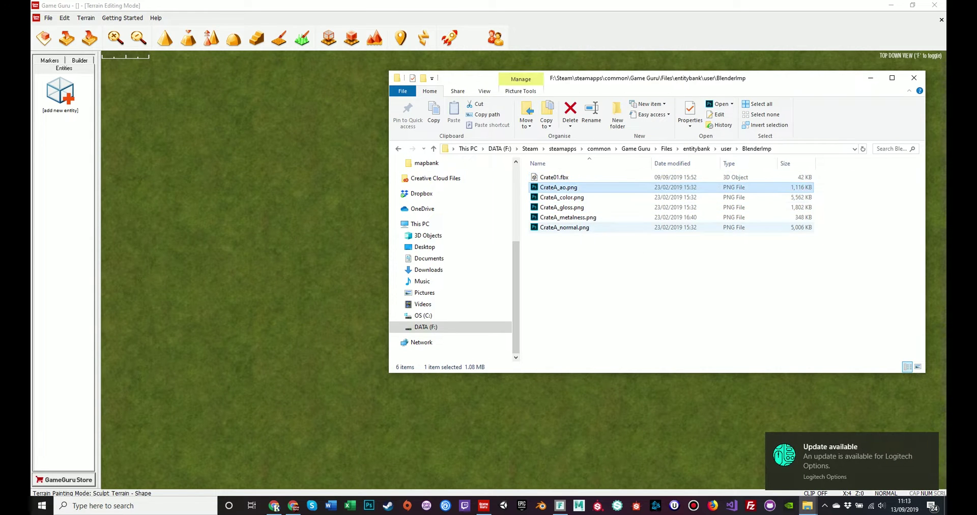
pyautogui.click(565, 227)
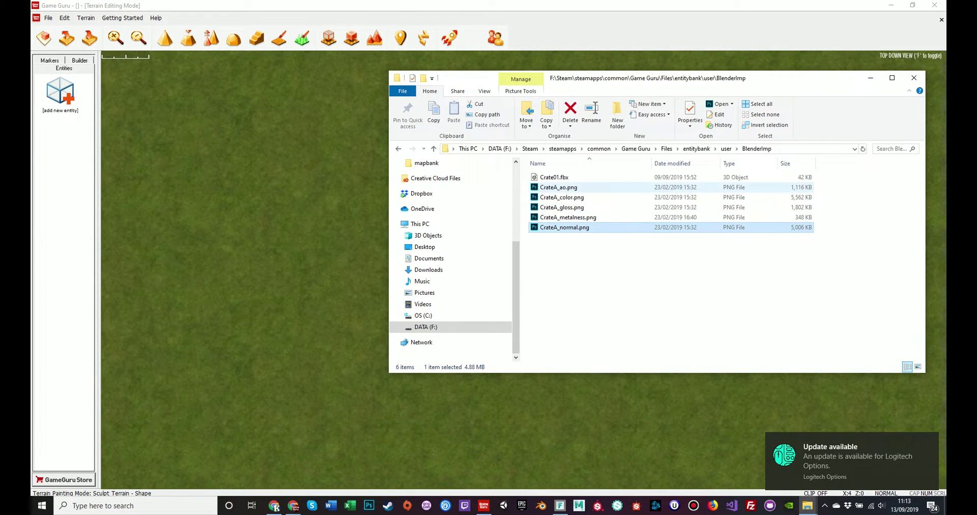
pyautogui.click(562, 197)
pyautogui.click(562, 208)
pyautogui.click(568, 218)
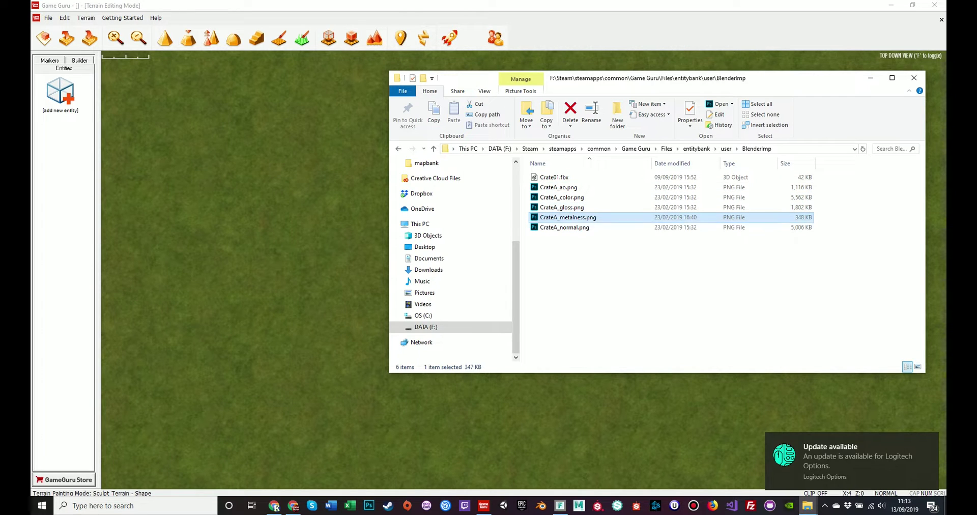
pyautogui.click(565, 228)
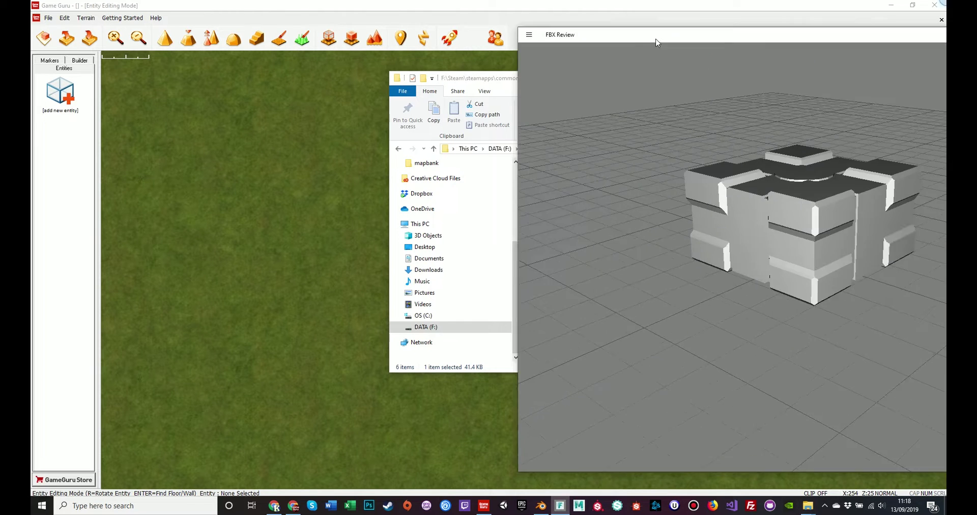
# Inspect the Crate01.fbx model from another angle in FBX Review and close the viewer.
pyautogui.moveTo(656, 40); pyautogui.dragTo(417, 34)
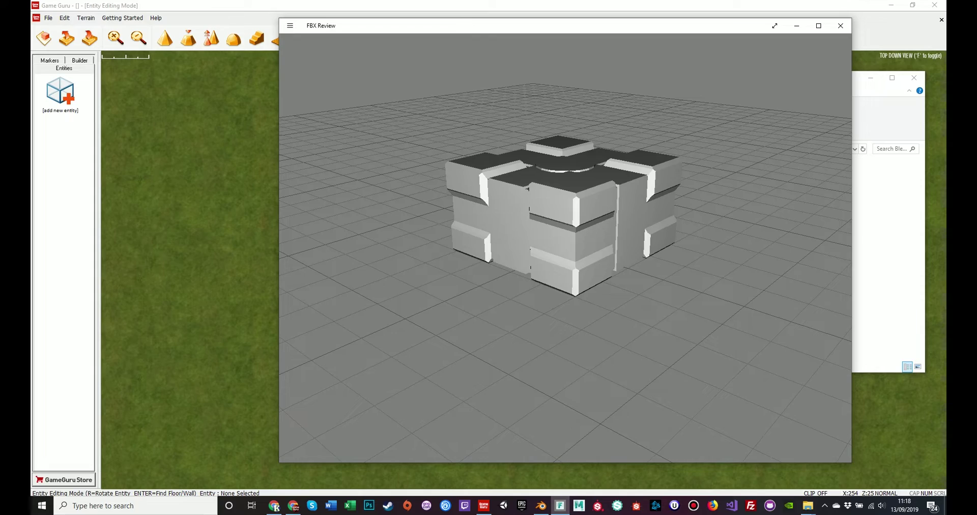
pyautogui.moveTo(565, 218); pyautogui.dragTo(611, 242)
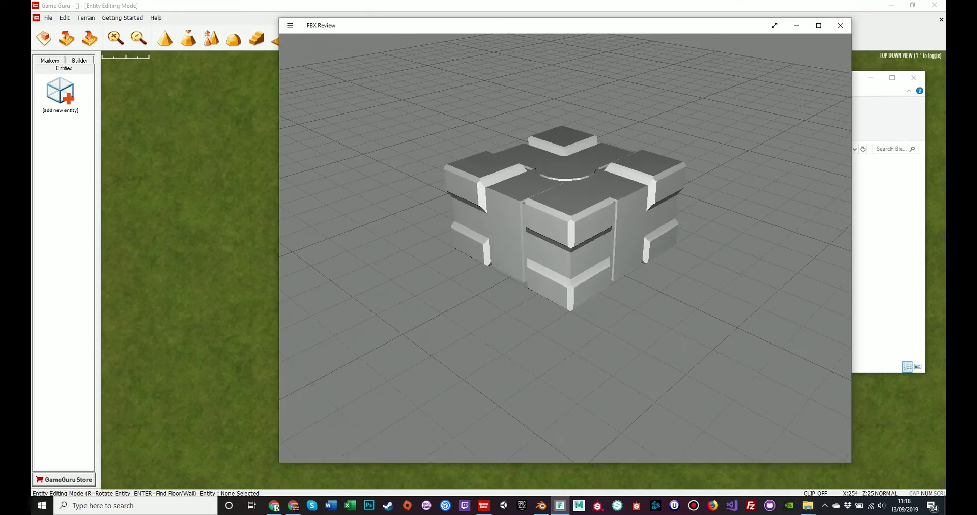
pyautogui.hotkey('alt', 'F4')
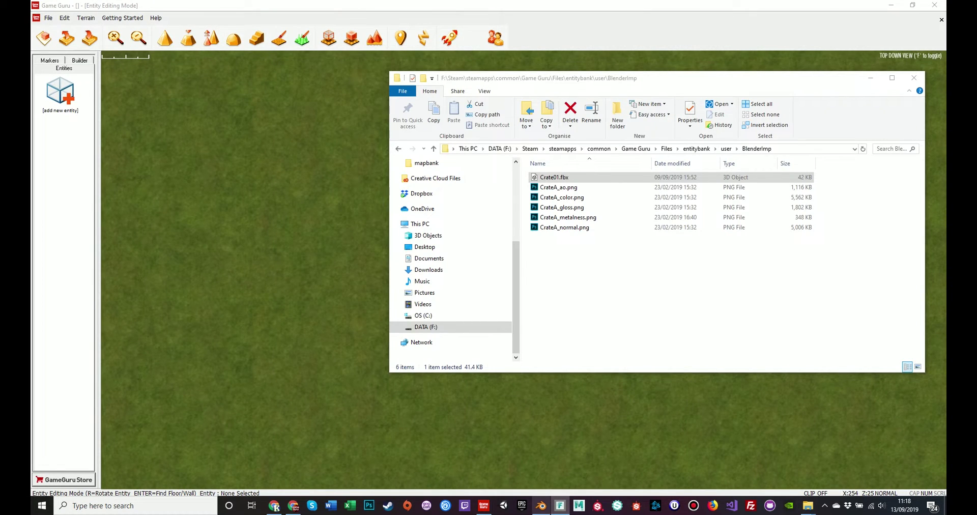
# Switch to Blender and import Crate01.fbx from the BlenderImp folder as an FBX model.
pyautogui.click(541, 505)
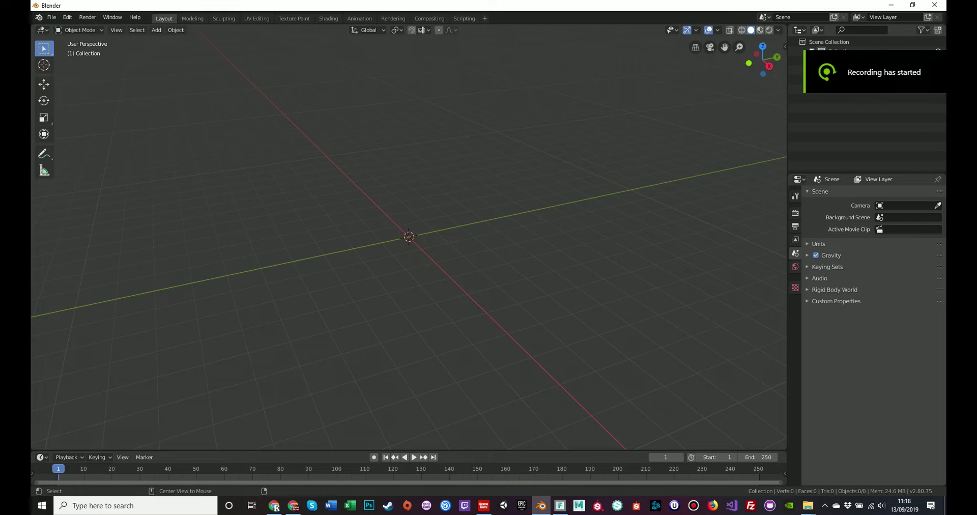
pyautogui.click(51, 17)
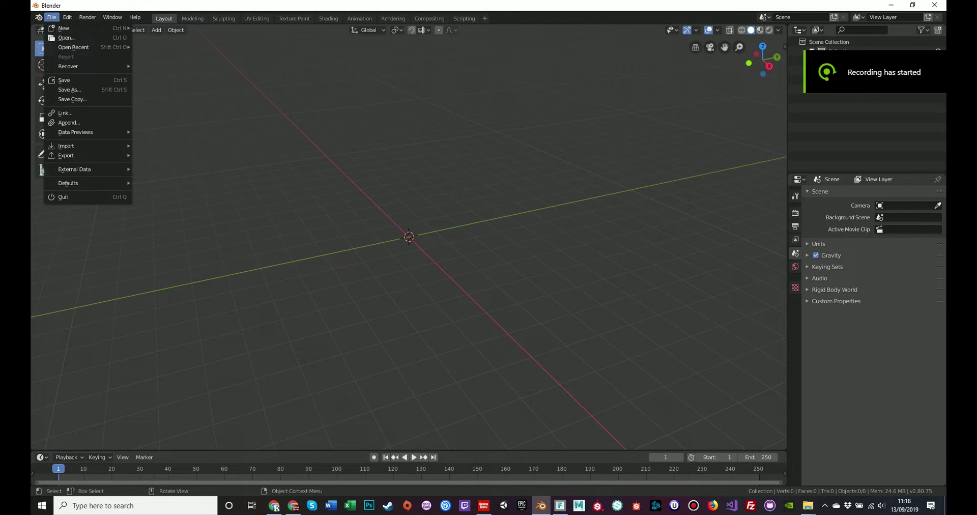
pyautogui.moveTo(77, 146)
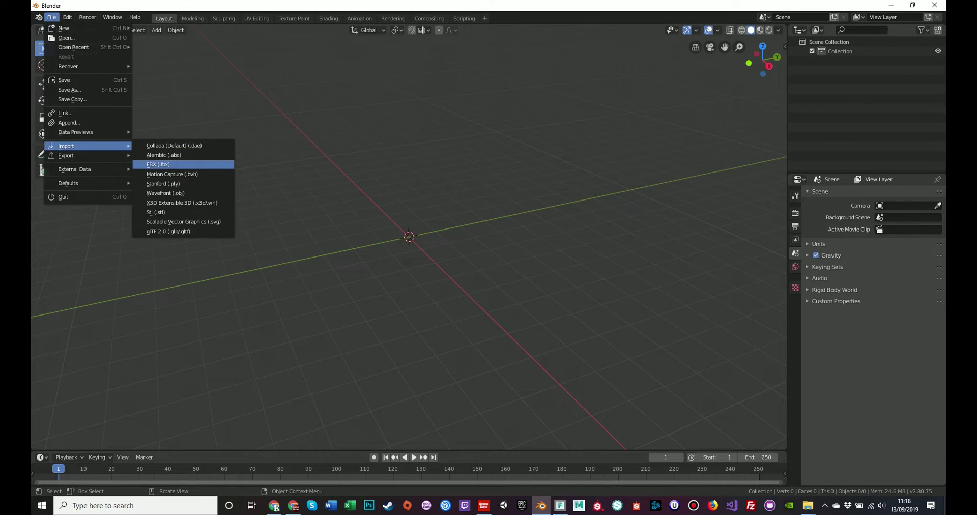
pyautogui.click(158, 164)
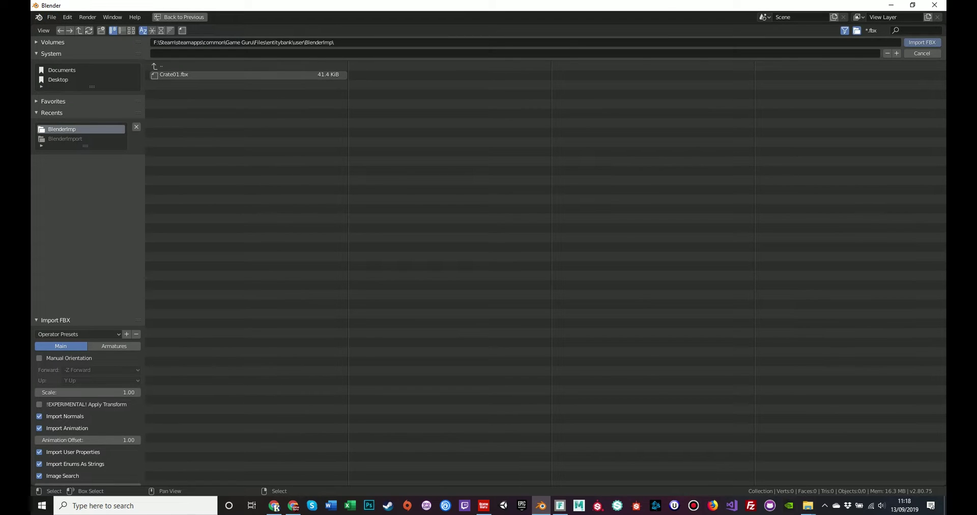
pyautogui.click(174, 75)
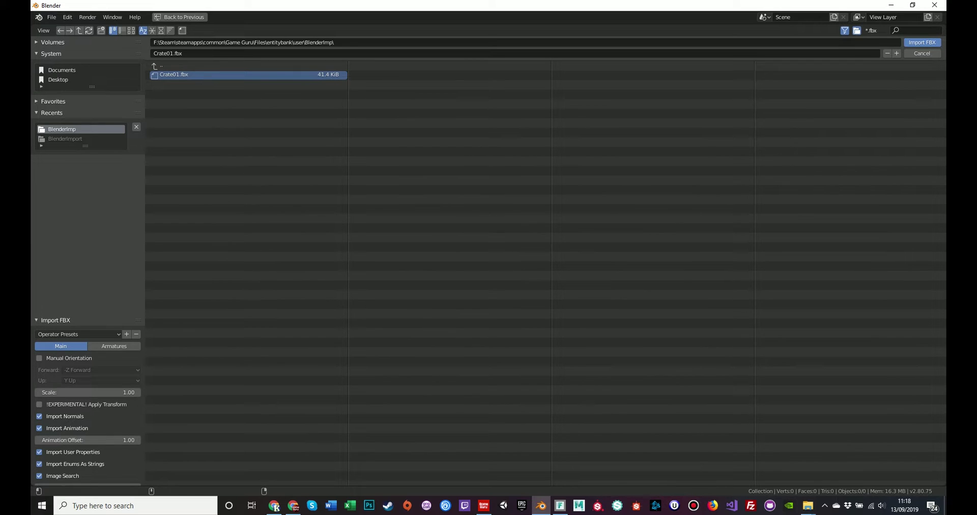
pyautogui.click(922, 43)
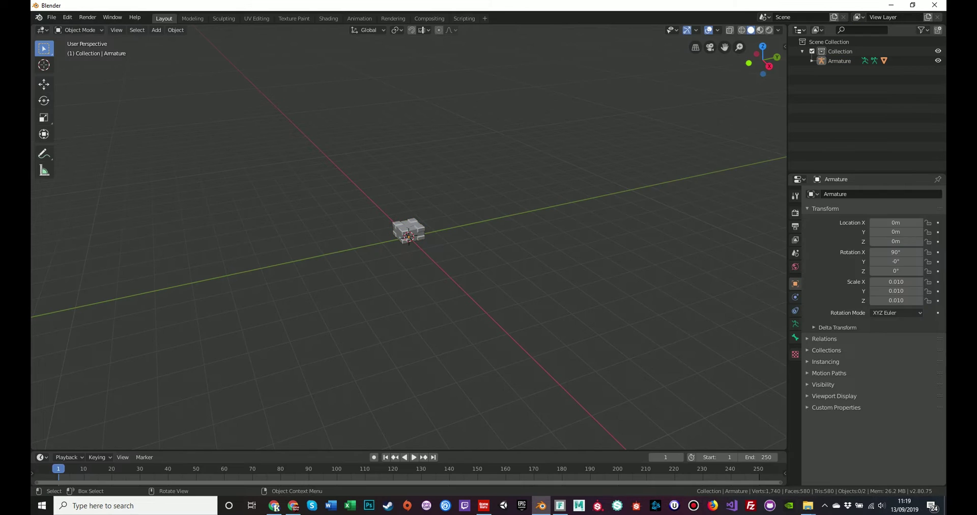
# Examine the imported crate mesh up close from several sides, and minimize Blender.
pyautogui.scroll(5, 408, 241)
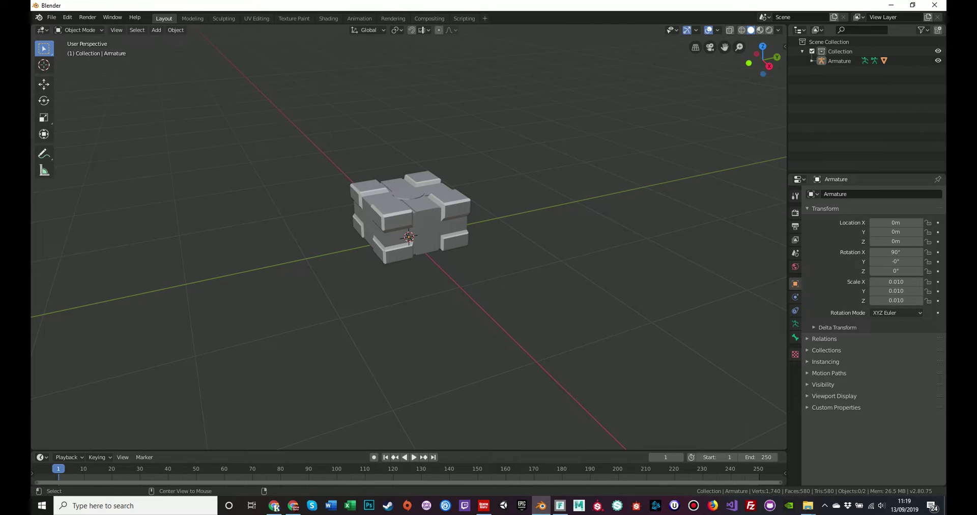
pyautogui.moveTo(458, 245); pyautogui.dragTo(98, 236, button='middle')
pyautogui.scroll(3, 408, 237)
pyautogui.moveTo(409, 237); pyautogui.dragTo(230, 244, button='middle')
pyautogui.scroll(-1, 357, 266)
pyautogui.moveTo(230, 243); pyautogui.dragTo(160, 254, button='middle')
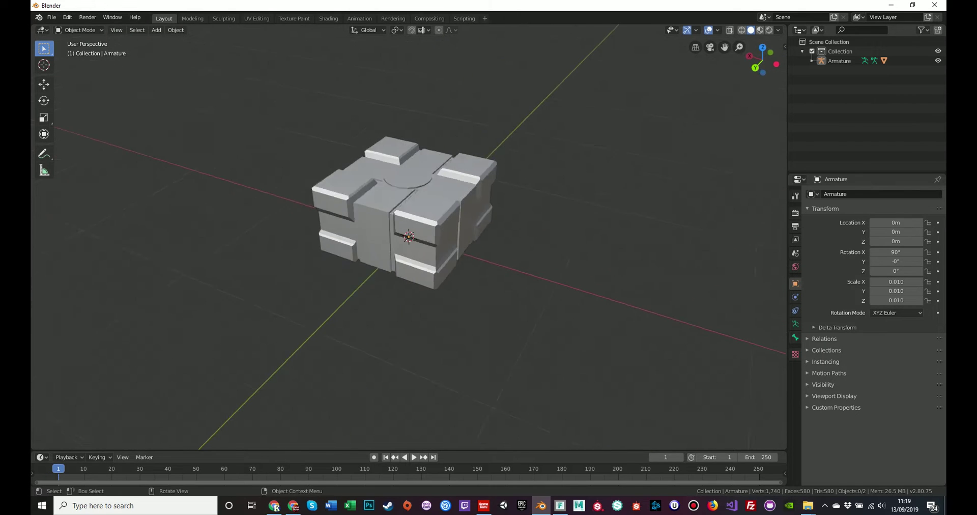
pyautogui.scroll(-1, 409, 237)
pyautogui.scroll(4, 409, 238)
pyautogui.scroll(-4, 408, 237)
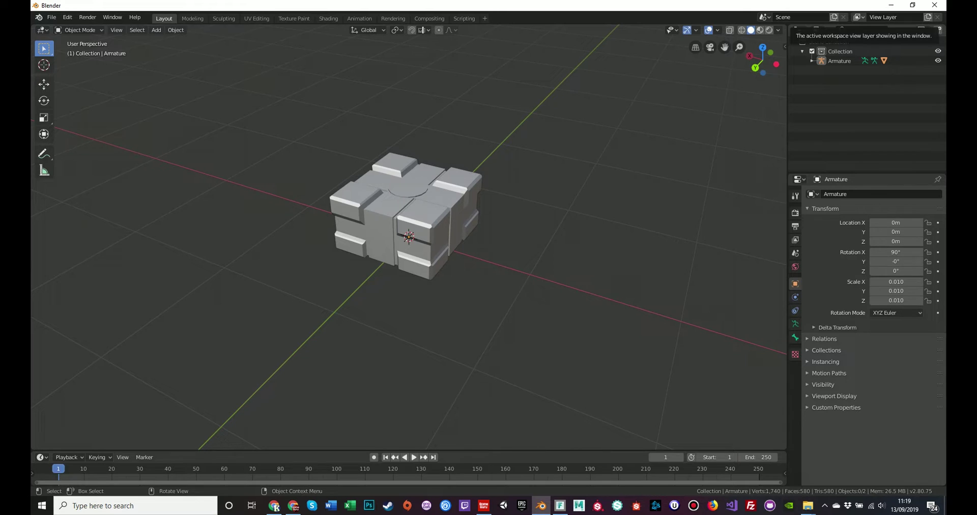
pyautogui.click(891, 5)
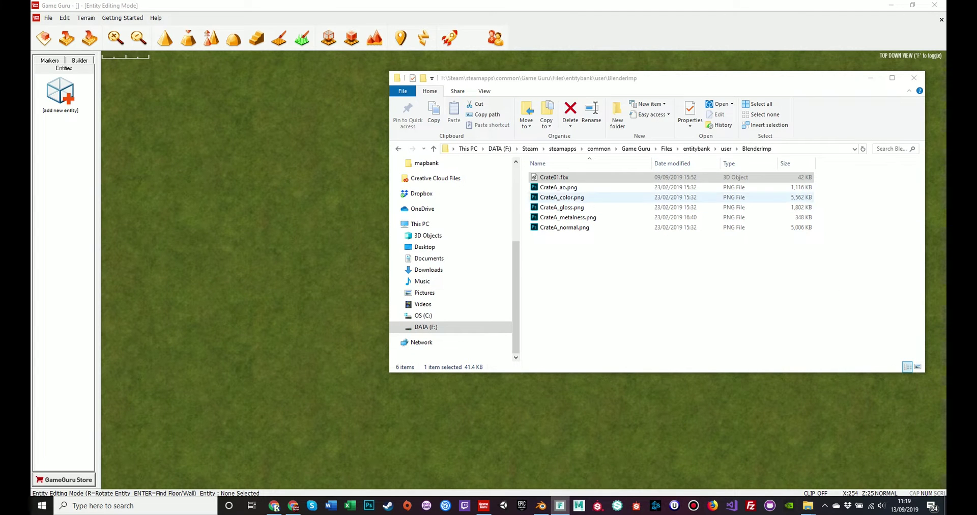
# Review the group of CrateA PNG textures from ao to normal in the BlenderImp folder.
pyautogui.click(565, 187)
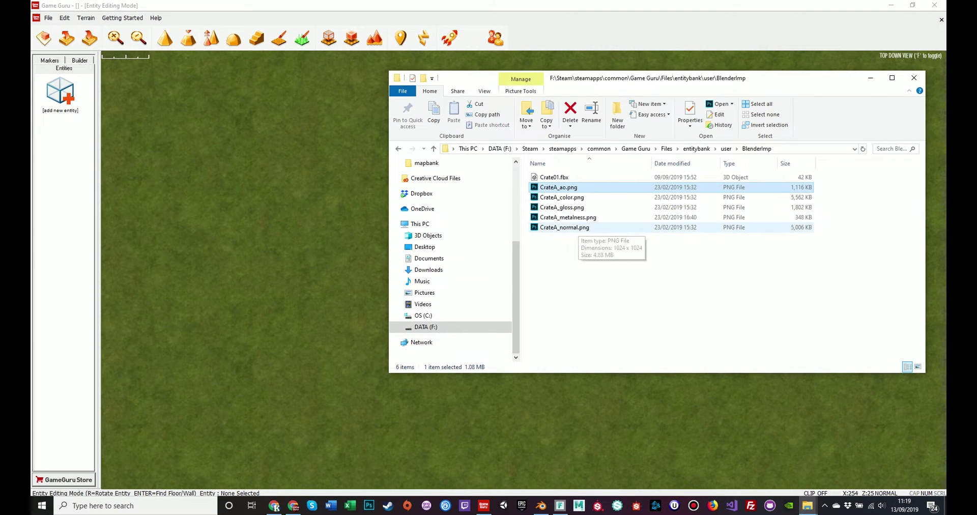
pyautogui.keyDown('shift'); pyautogui.click(565, 228); pyautogui.keyUp('shift')
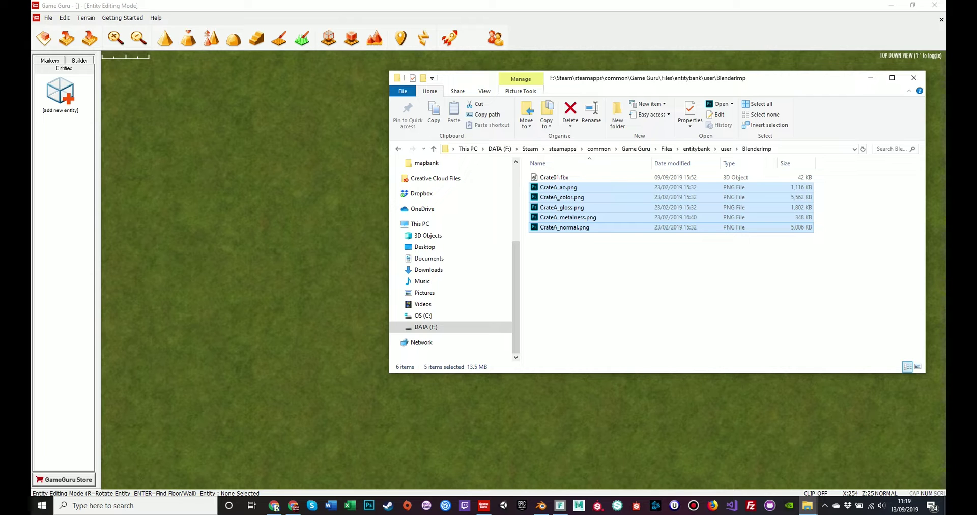
pyautogui.click(672, 290)
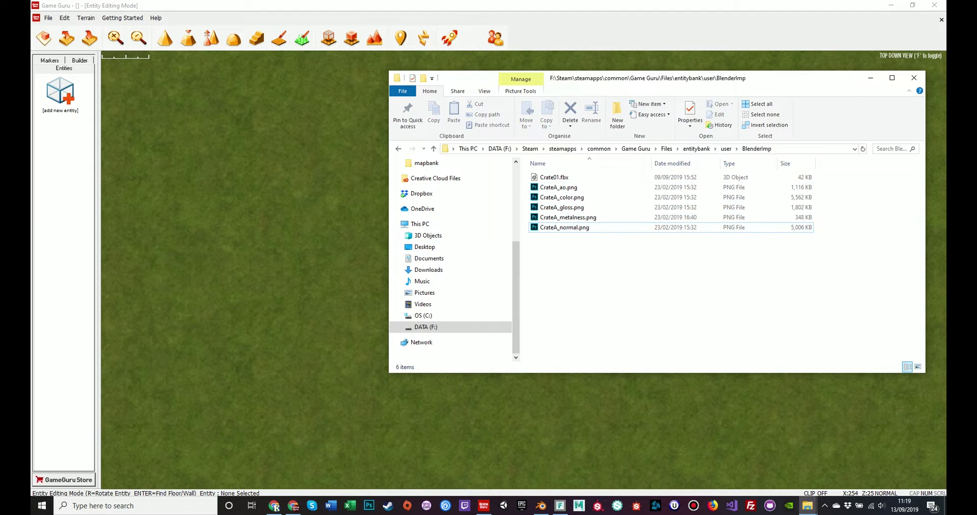
pyautogui.press('alt')
pyautogui.hotkey('alt', 'F9')
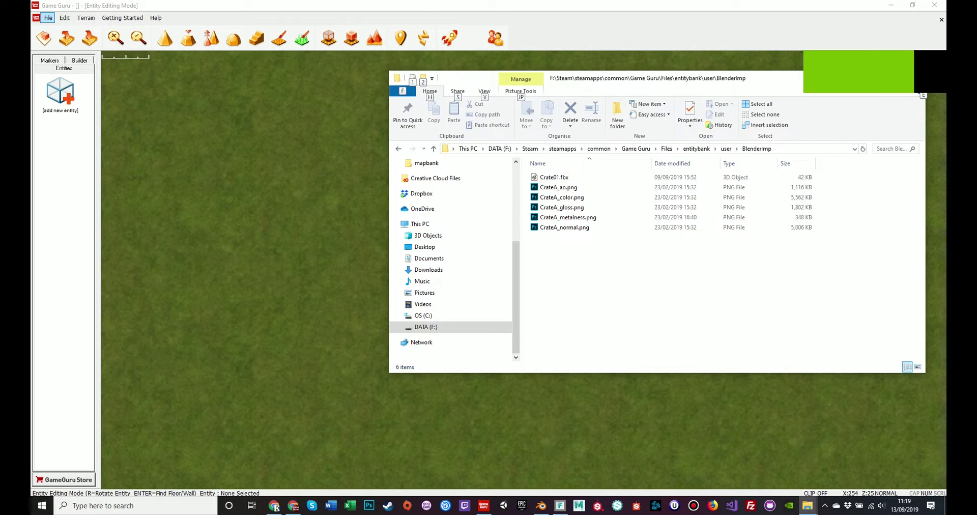
# Switch to GameGuru and import the model Crate01.fbx from the user\BlenderImp folder of the entity bank.
pyautogui.click(48, 17)
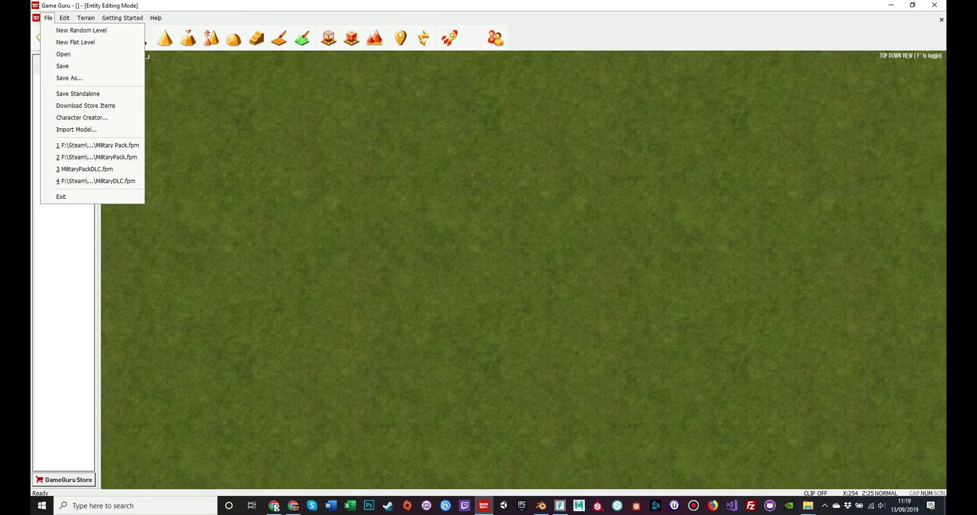
pyautogui.press('Return')
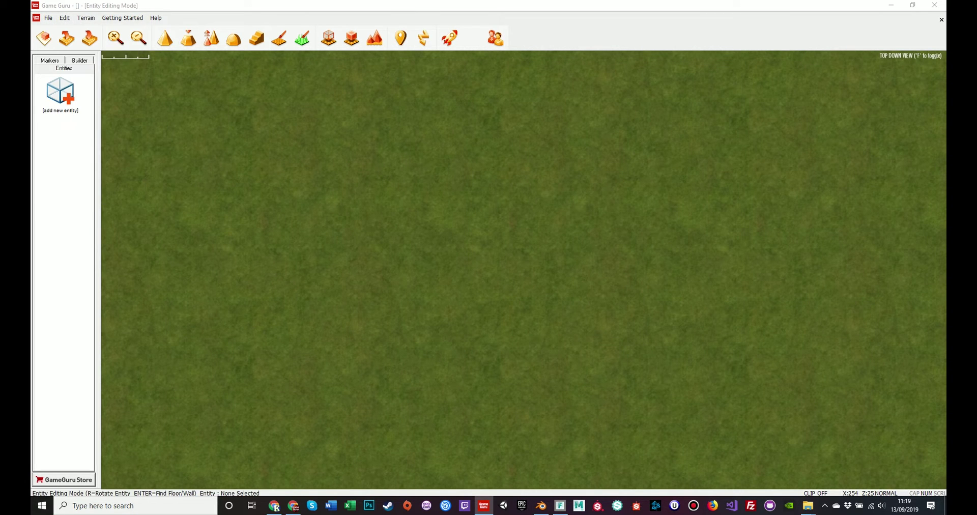
pyautogui.moveTo(498, 210); pyautogui.dragTo(490, 128)
pyautogui.click(487, 269)
pyautogui.scroll(-10, 487, 256)
pyautogui.scroll(-2, 458, 255)
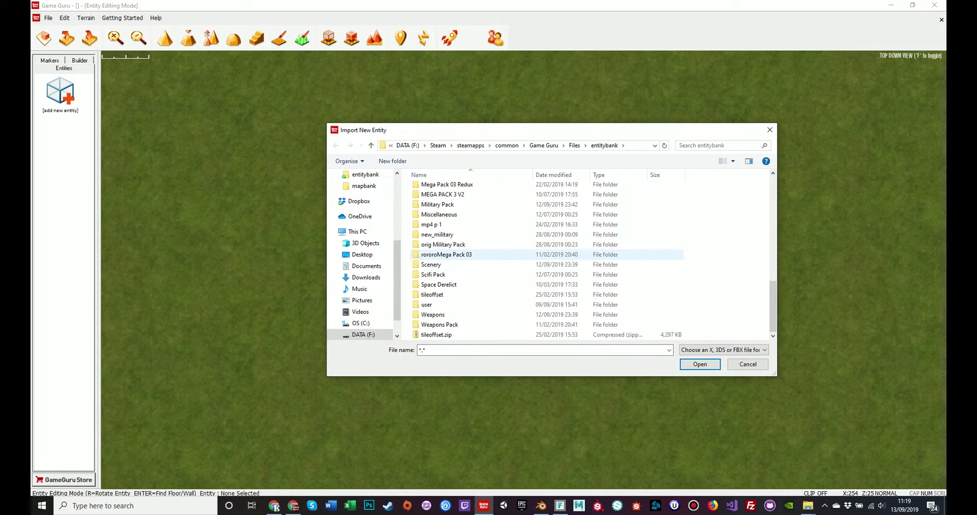
pyautogui.doubleClick(427, 304)
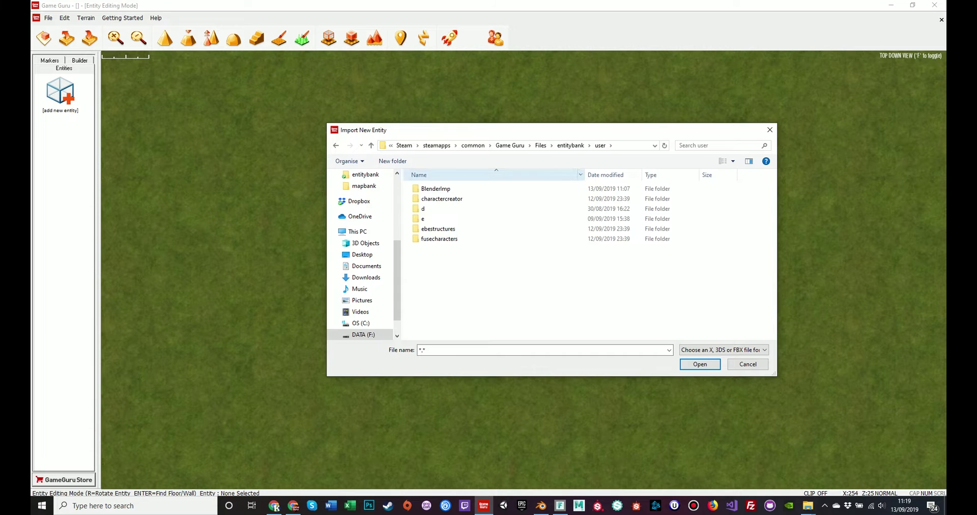
pyautogui.doubleClick(430, 189)
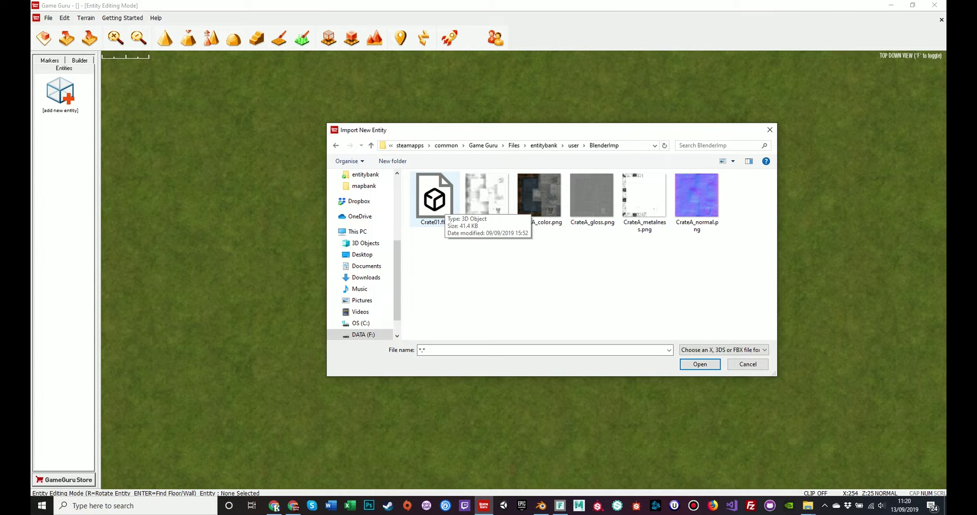
pyautogui.click(435, 201)
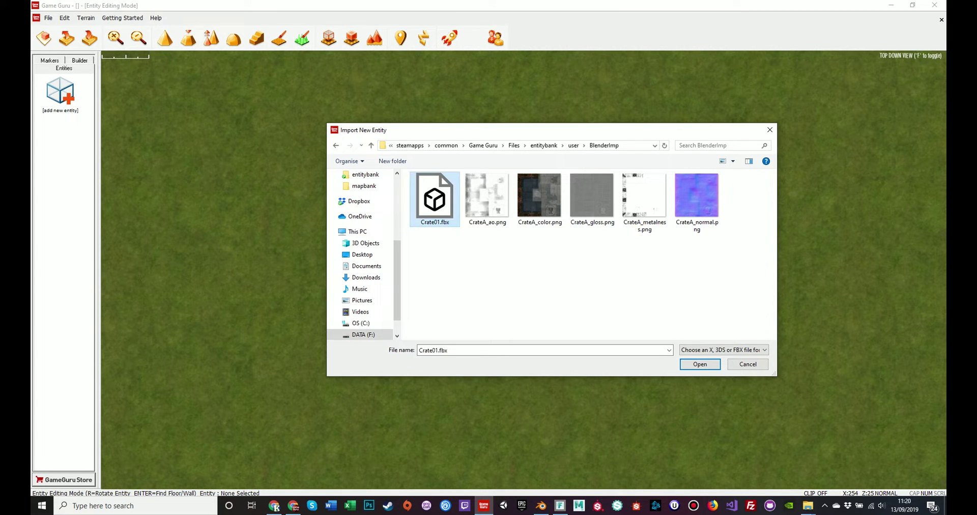
pyautogui.click(700, 364)
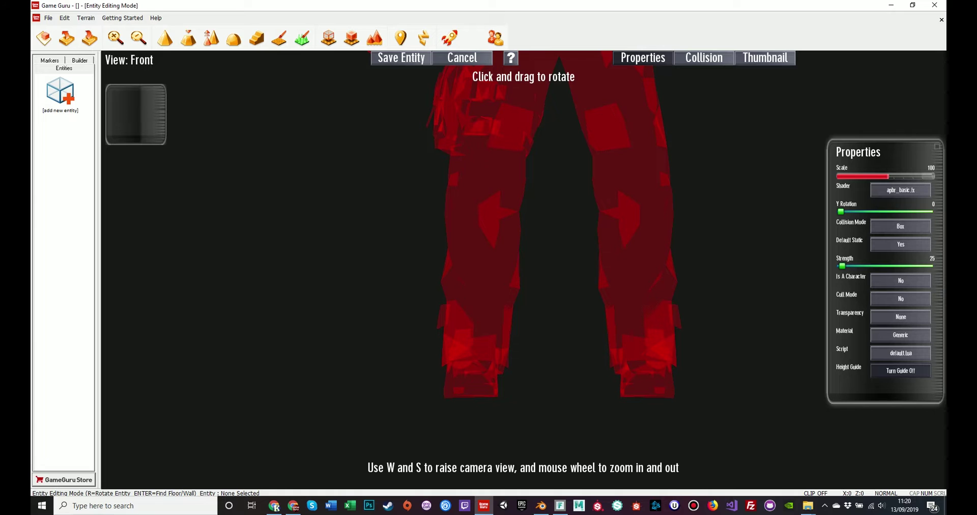
# Examine the height guide in the model importer at full figure size, toggling it off and on.
pyautogui.scroll(-10, 523, 270)
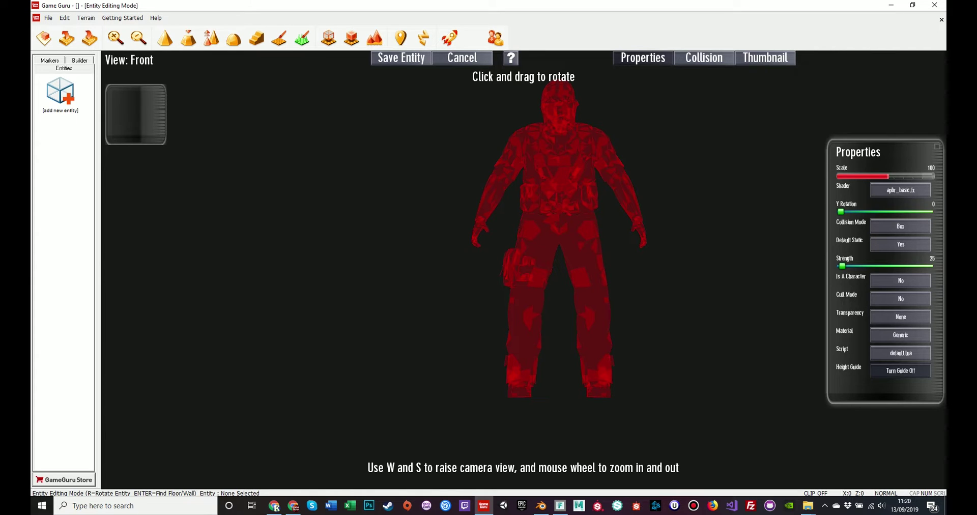
pyautogui.click(901, 371)
pyautogui.click(901, 370)
pyautogui.click(901, 371)
pyautogui.click(901, 370)
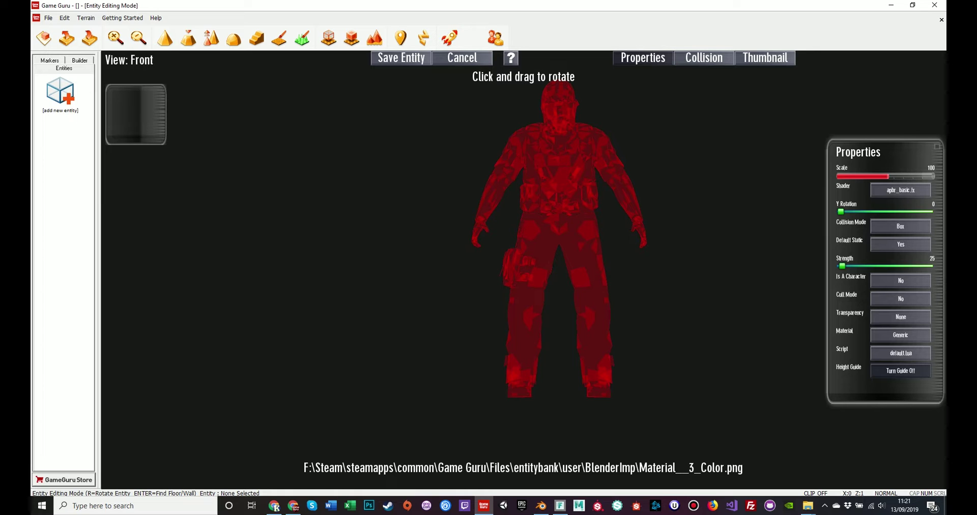
# Load CrateA_color.png from the BlenderImp folder as the crate's base texture.
pyautogui.click(137, 106)
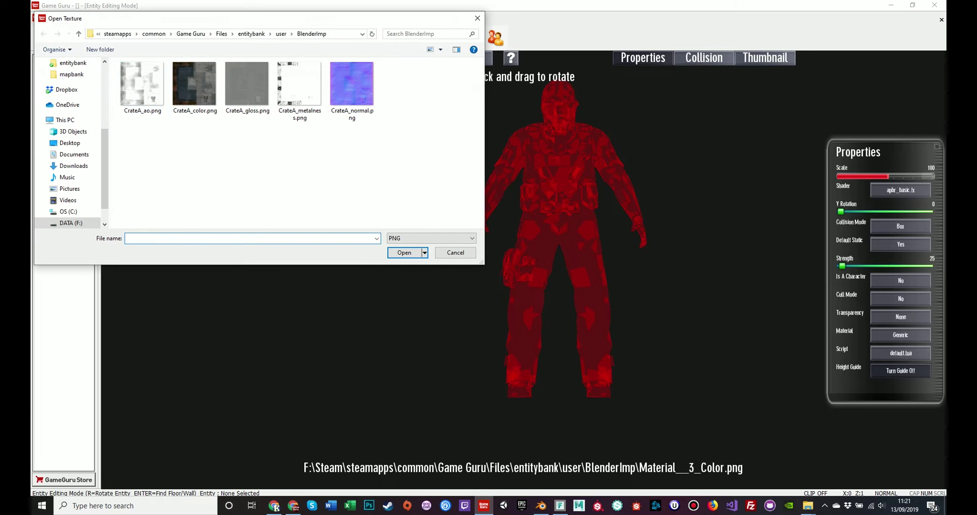
pyautogui.moveTo(189, 23); pyautogui.dragTo(261, 83)
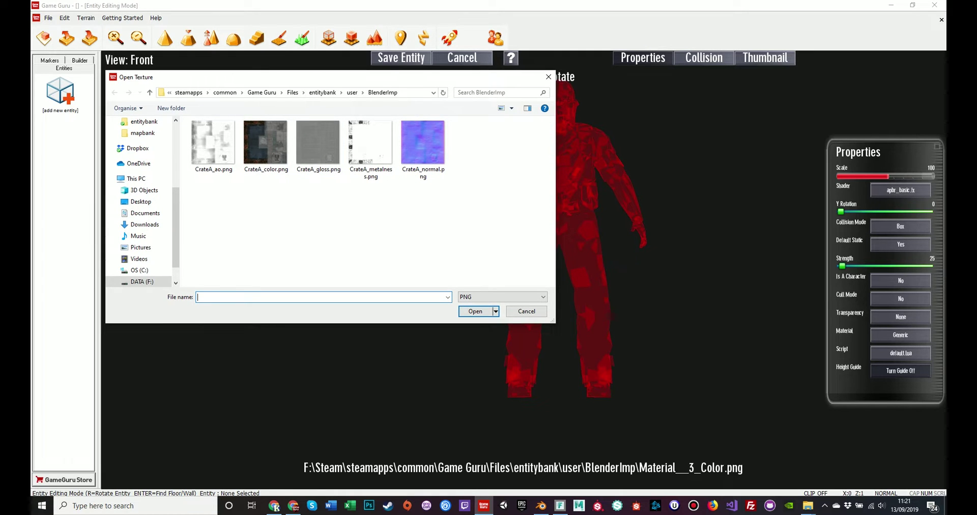
pyautogui.click(265, 145)
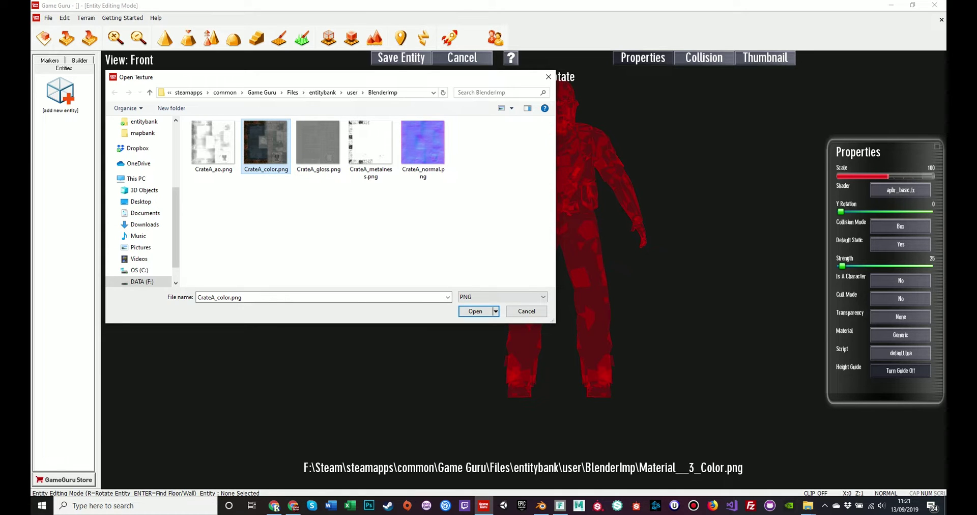
pyautogui.click(476, 311)
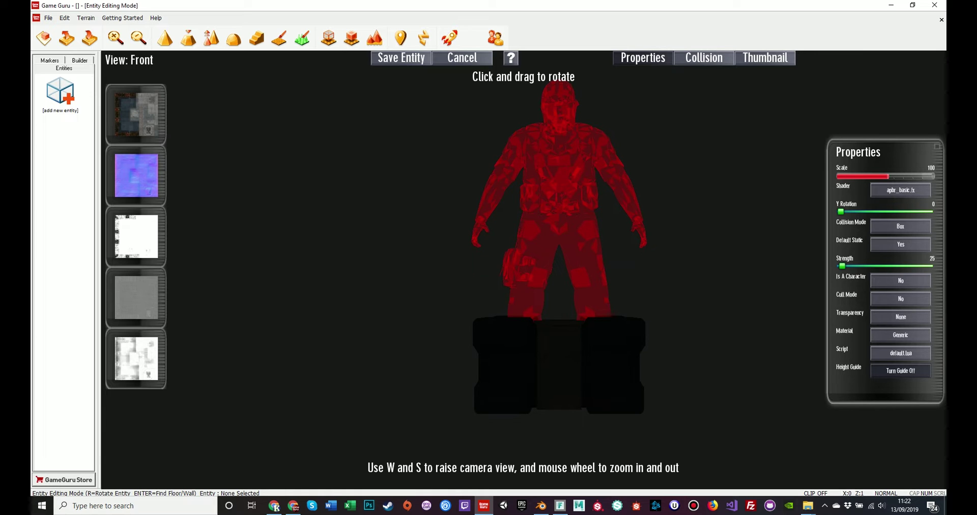
# Set the crate's scale to 174, its collision mode to Box and its material to Metal.
pyautogui.moveTo(888, 176); pyautogui.dragTo(909, 177)
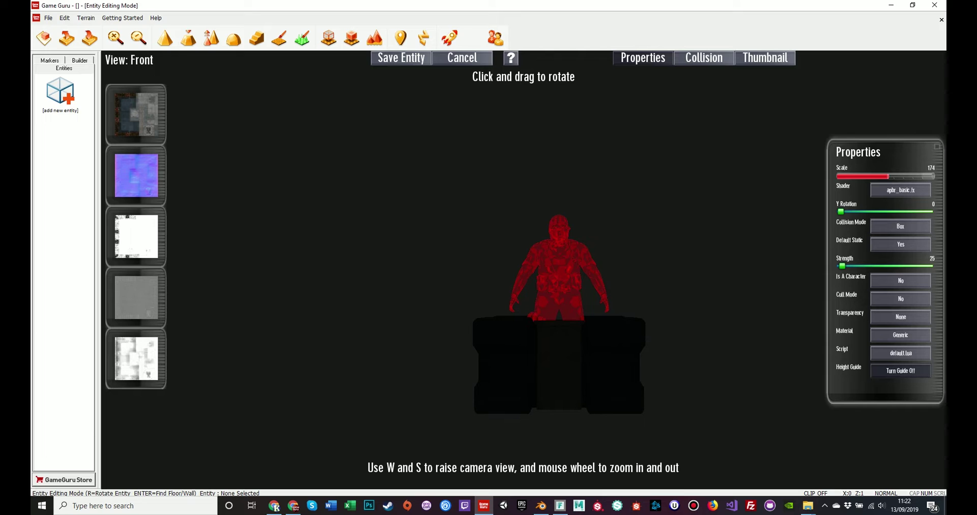
pyautogui.click(900, 226)
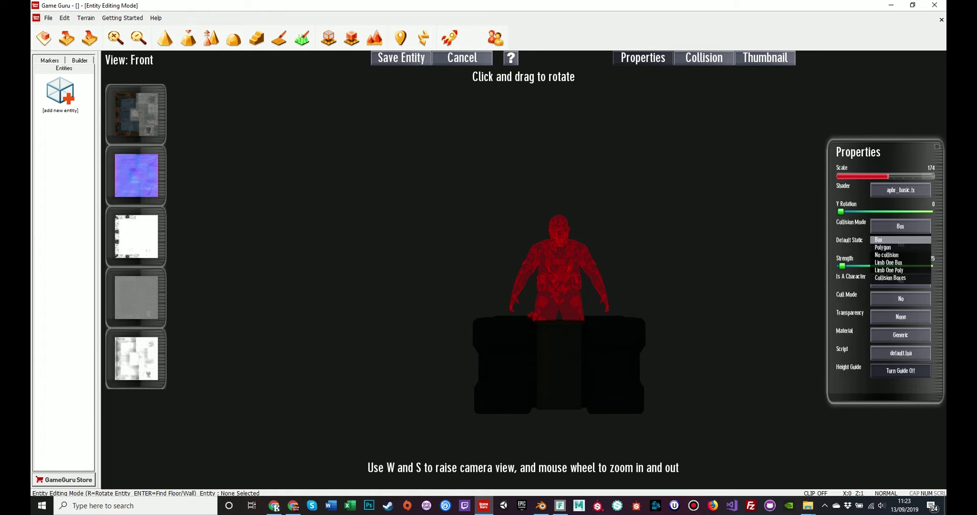
pyautogui.click(901, 240)
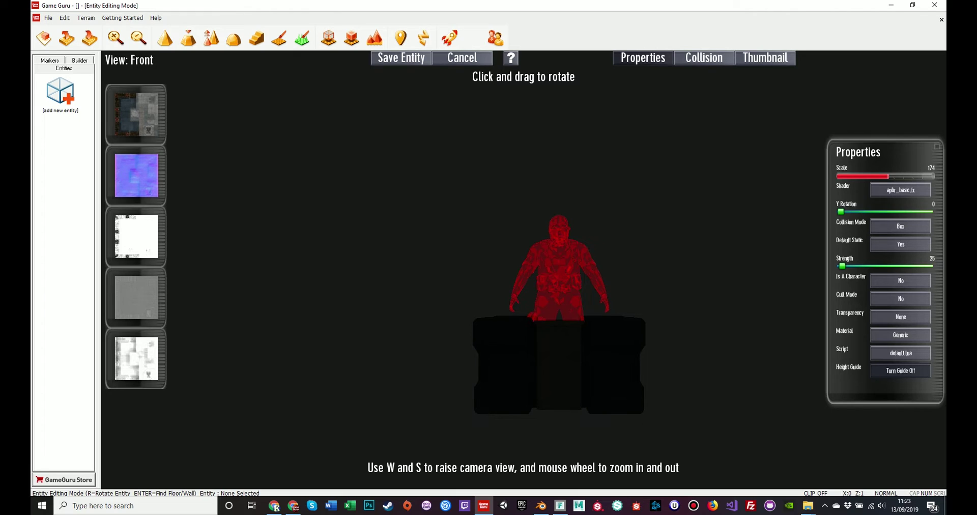
pyautogui.click(900, 334)
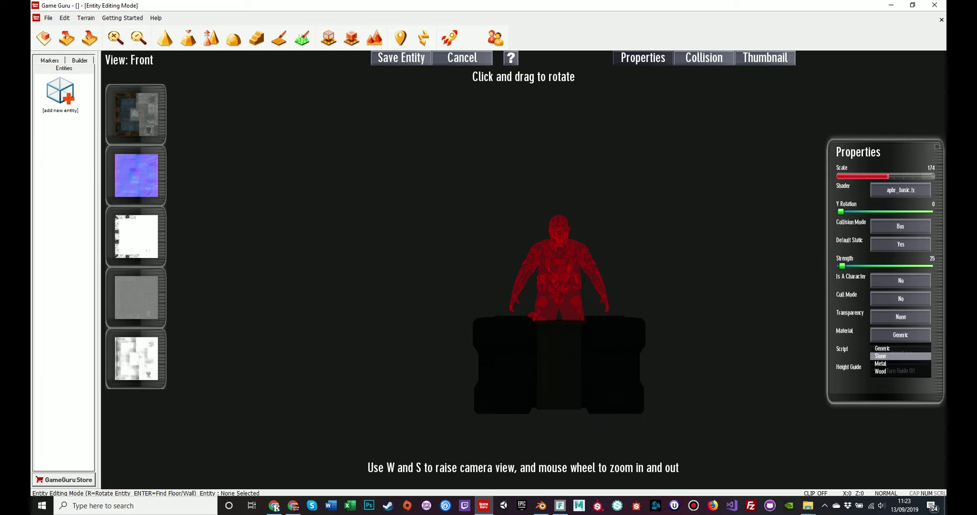
pyautogui.press('Return')
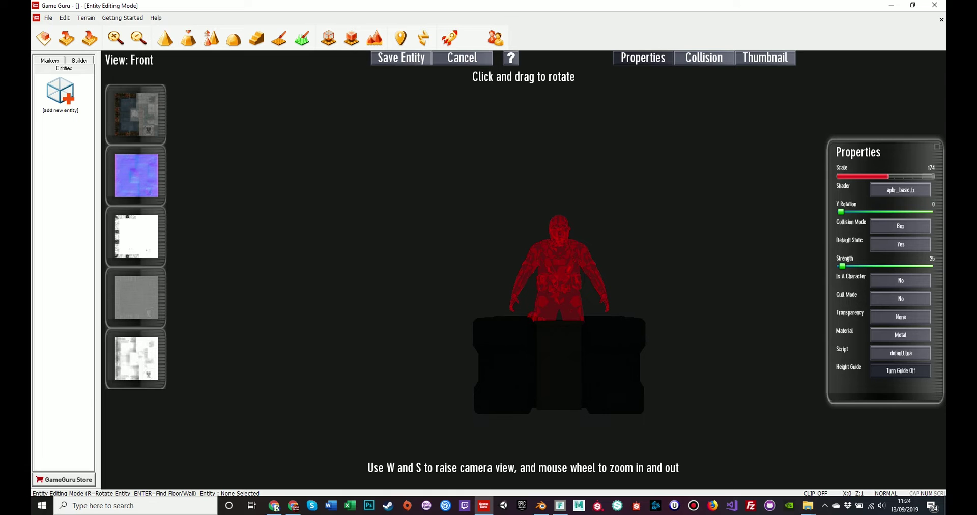
# Save the entity as New Crate 01 in the user\BlenderImp folder.
pyautogui.click(401, 57)
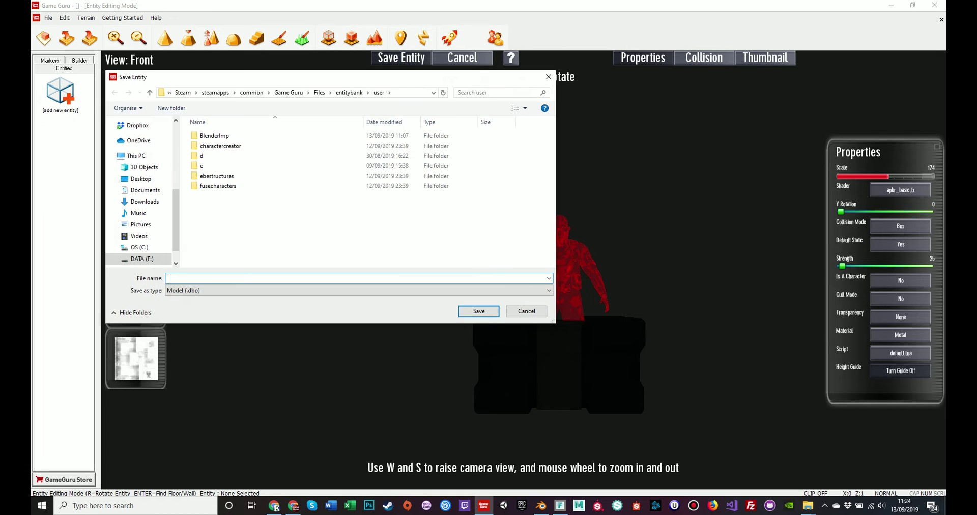
pyautogui.doubleClick(214, 136)
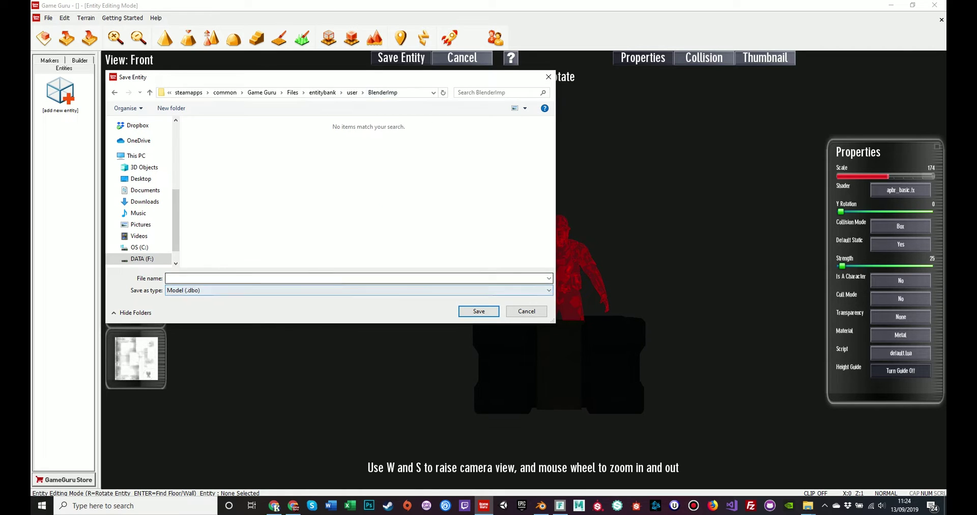
pyautogui.click(190, 278)
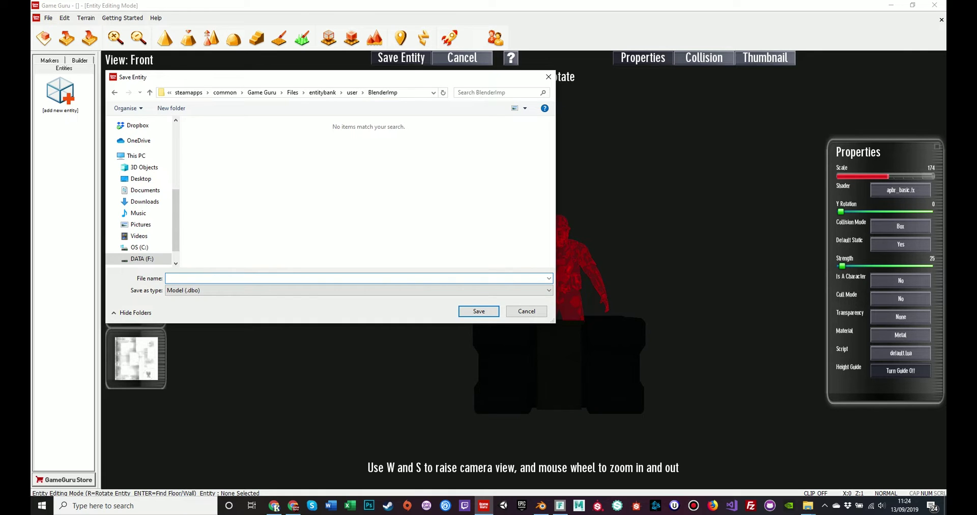
pyautogui.write('New Crate 091')
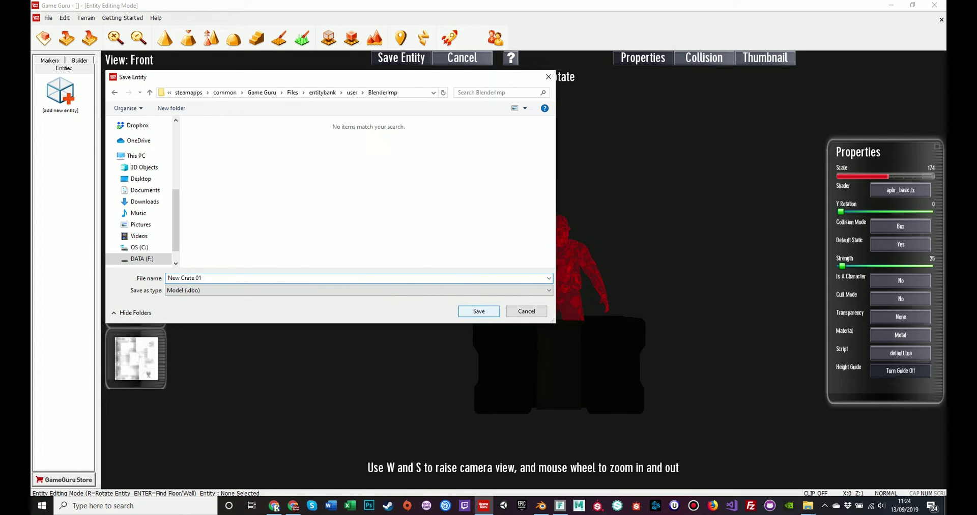
pyautogui.press('Return')
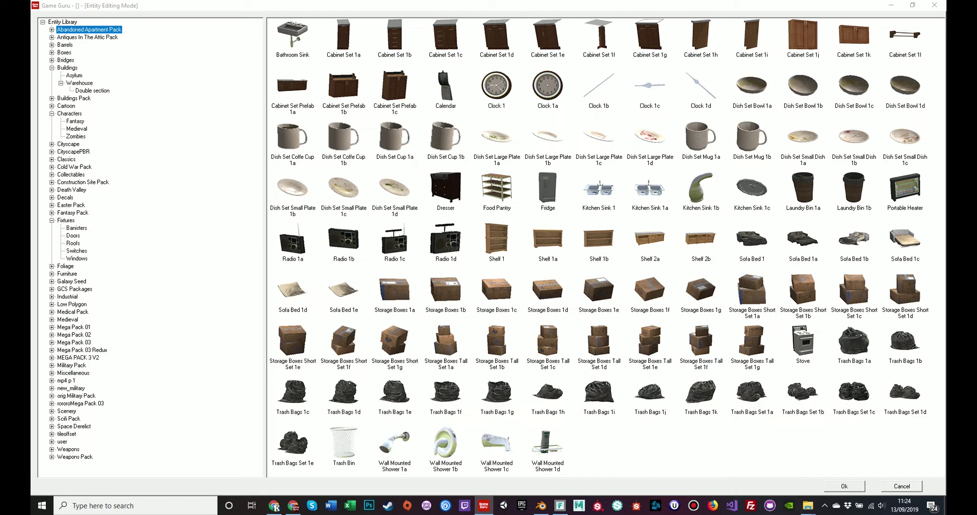
# Add the New Crate 01 entity from user\BlenderImp and place one on the open terrain, using the free flight view.
pyautogui.doubleClick(62, 442)
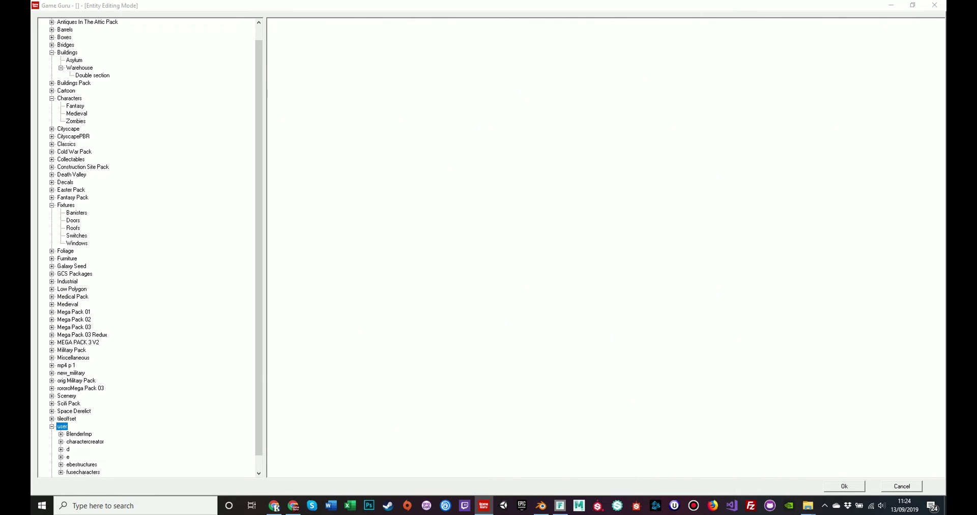
pyautogui.click(79, 434)
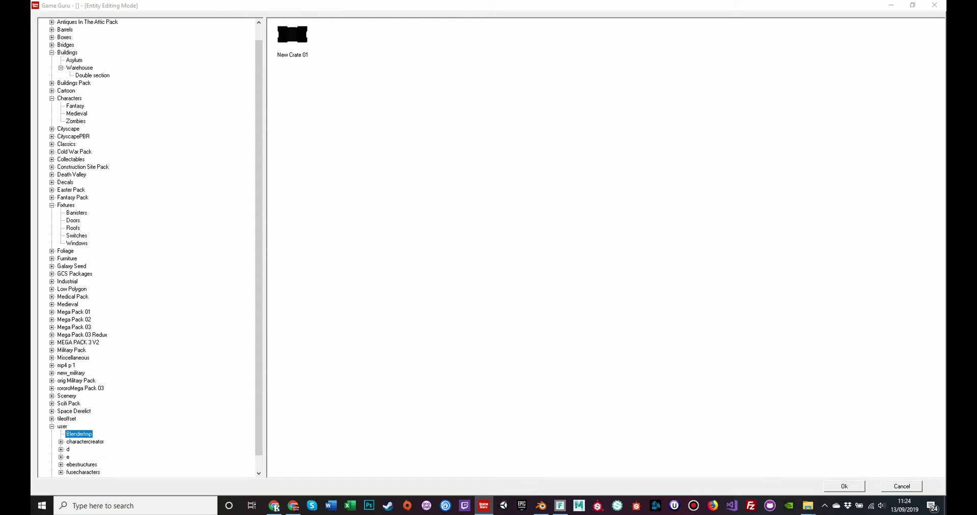
pyautogui.click(293, 36)
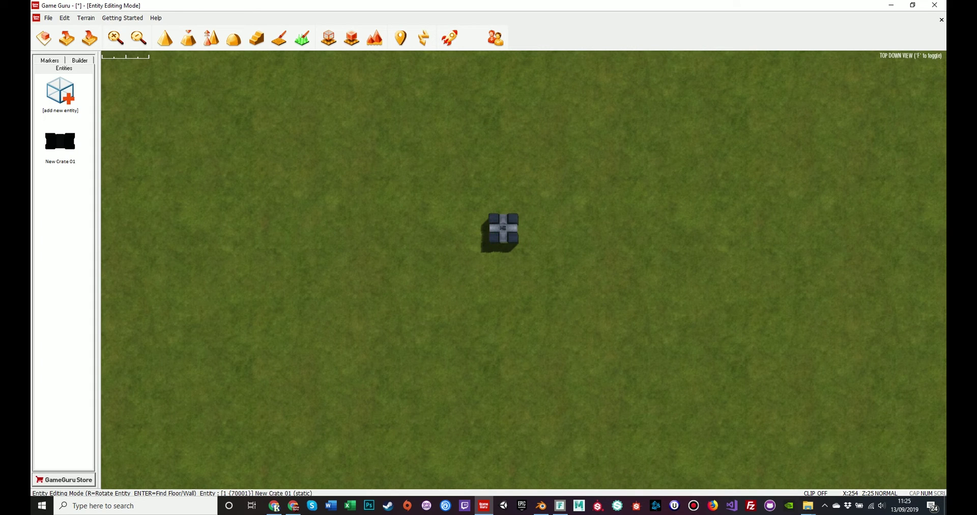
pyautogui.click(503, 230)
pyautogui.press('f')
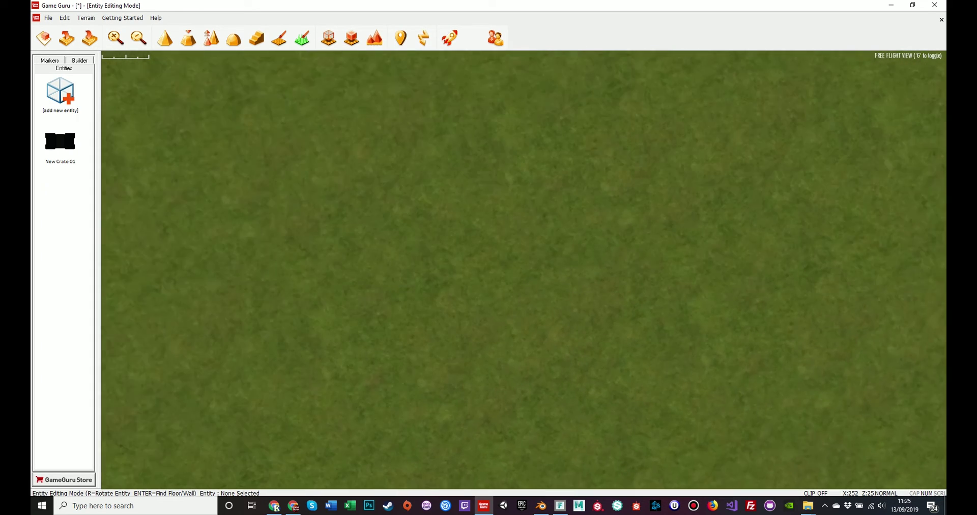
pyautogui.press('w')
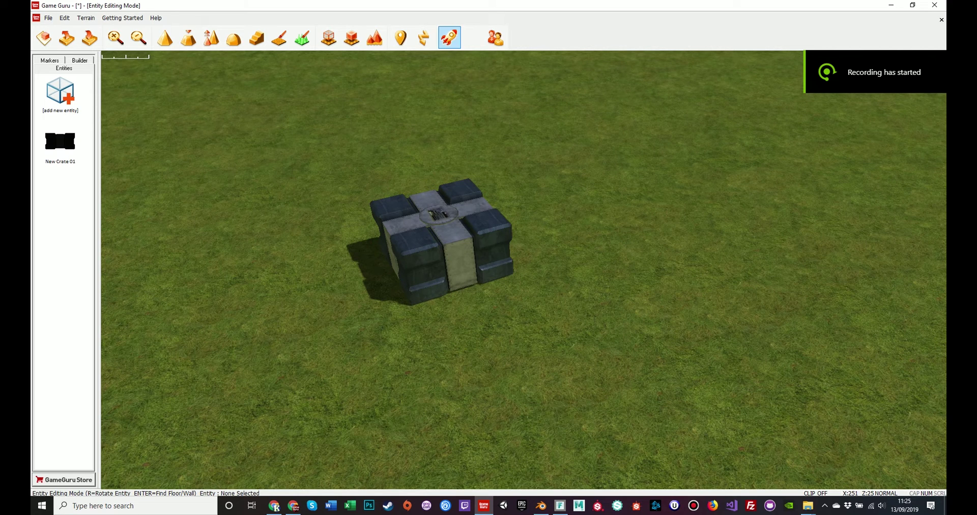
# Start a test game and walk up to the placed crate.
pyautogui.click(449, 38)
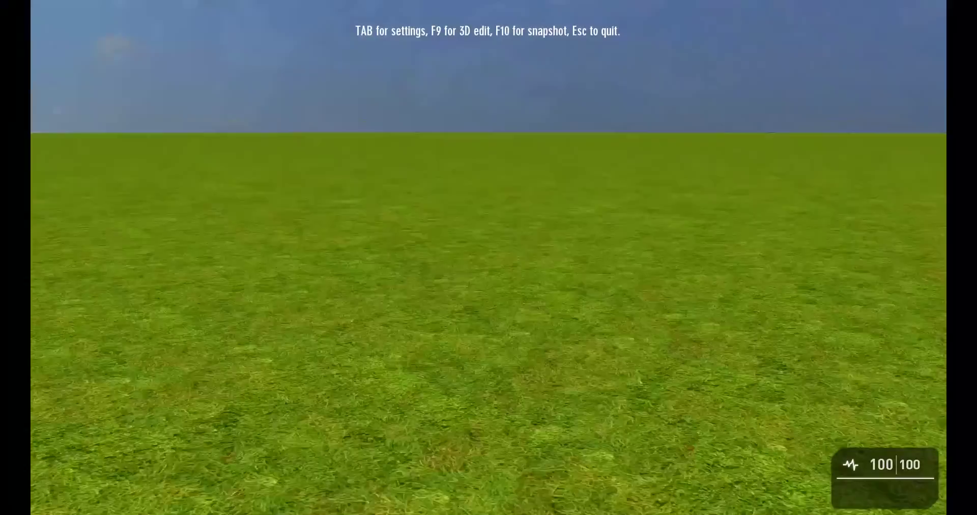
pyautogui.press('w')
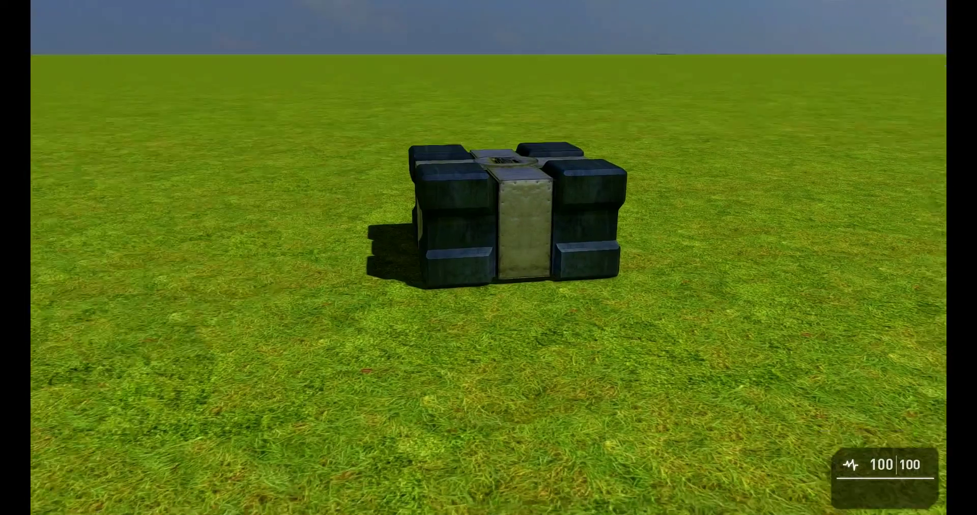
pyautogui.press('a')
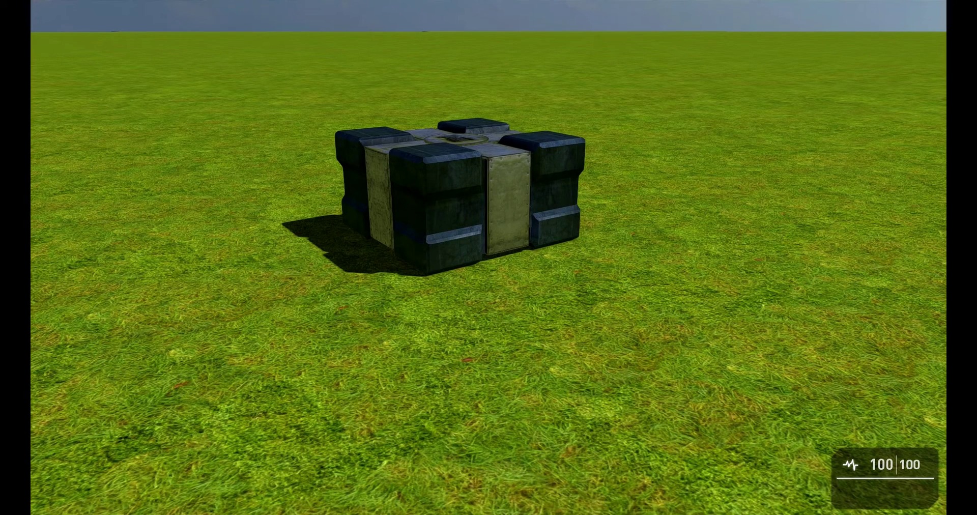
# Cycle the in-game debug rendering through the Albedo, Normal and Gloss views of the crate, and return to full shading.
pyautogui.press('Tab')
pyautogui.press('1')
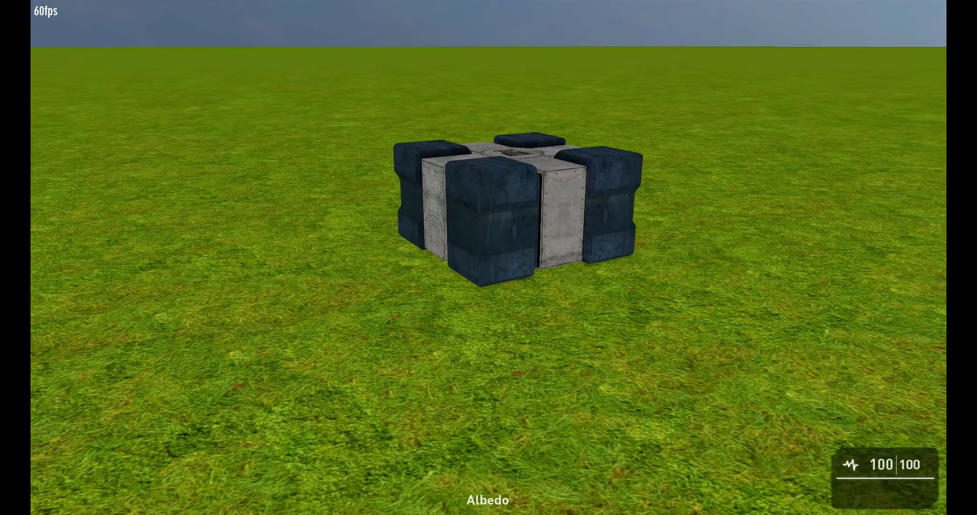
pyautogui.press('F1')
pyautogui.press('F1')
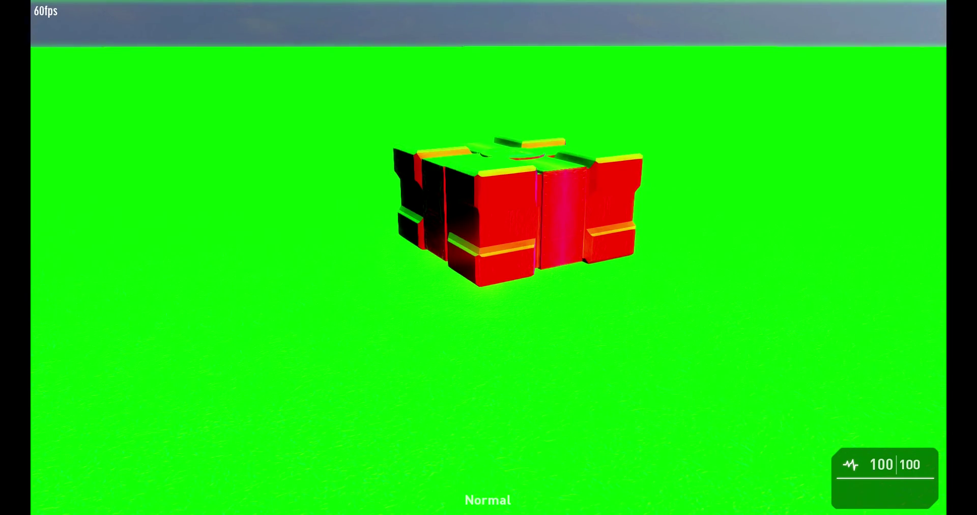
pyautogui.press('F1')
pyautogui.press('d')
pyautogui.press('F1')
pyautogui.press('F1')
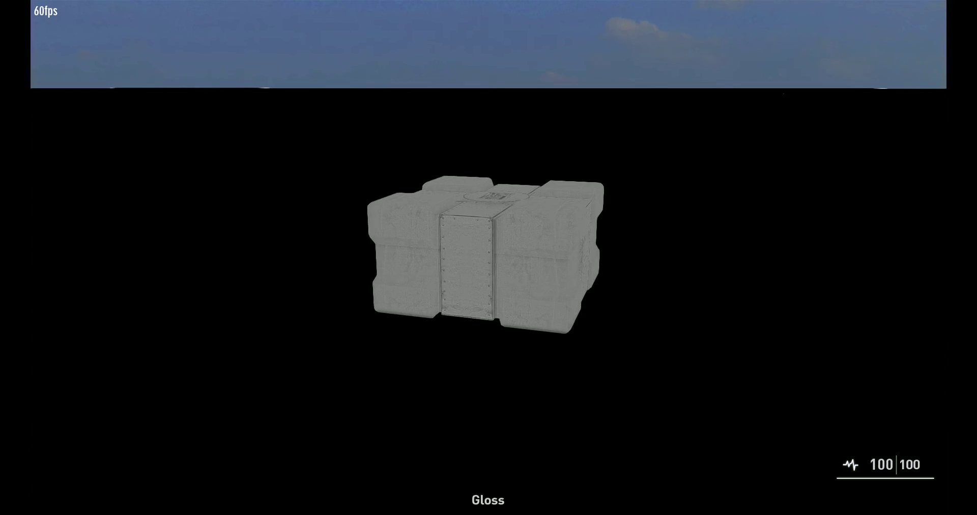
pyautogui.press('F1')
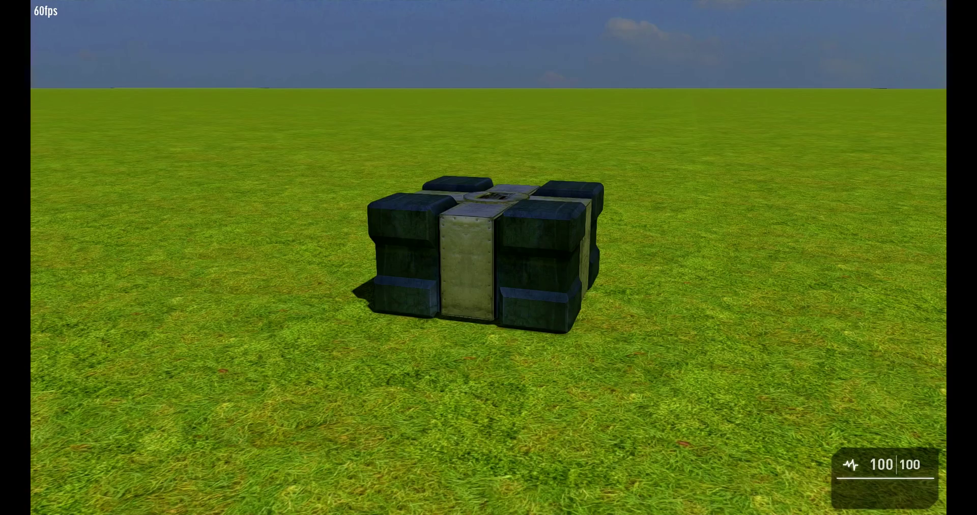
# Examine the fully shaded crate from other sides in the test game, and return to the editor.
pyautogui.press('w')
pyautogui.press('d')
pyautogui.press('s')
pyautogui.press('d')
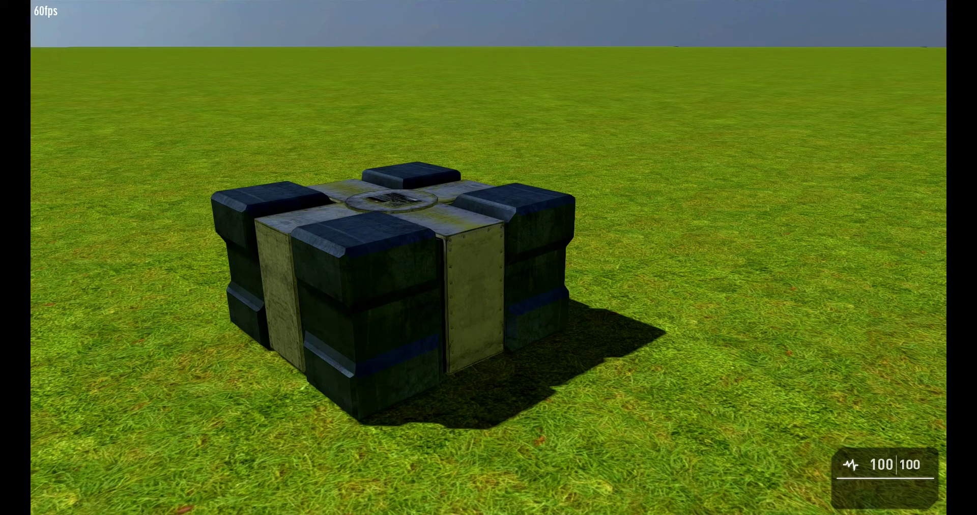
pyautogui.press('s')
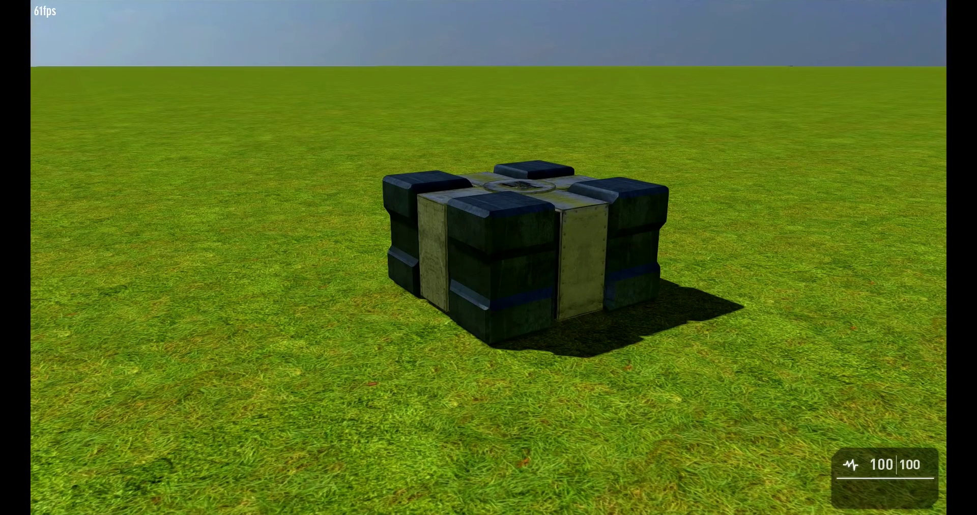
pyautogui.press('Escape')
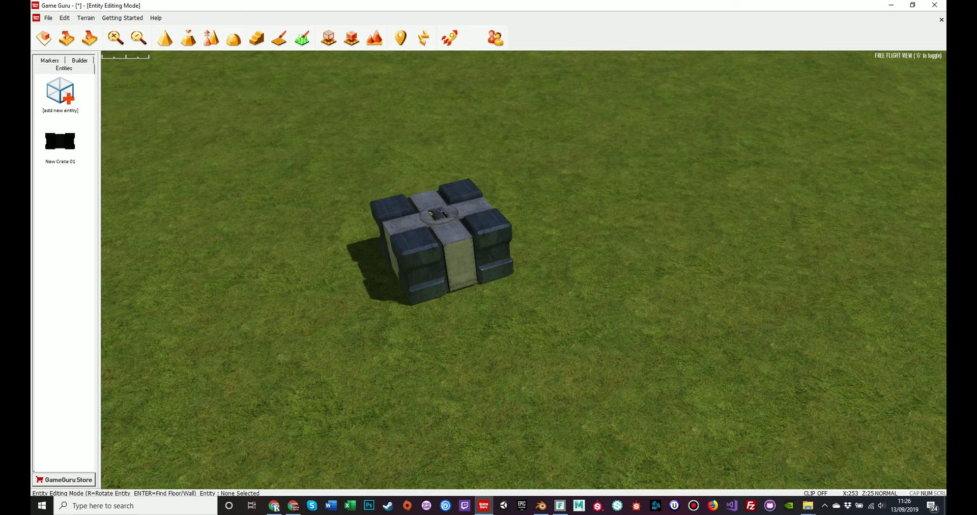
# Review the generated New Crate 01.BMP and New Crate 01.dbo files in File Explorer, comparing the BMP with the entity's thumbnail in GameGuru.
pyautogui.hotkey('alt', 'Tab')
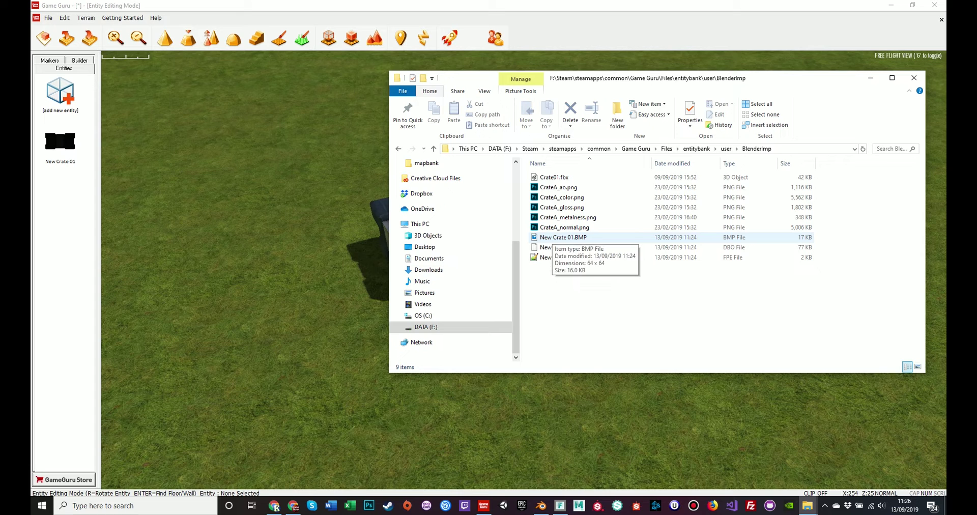
pyautogui.click(555, 237)
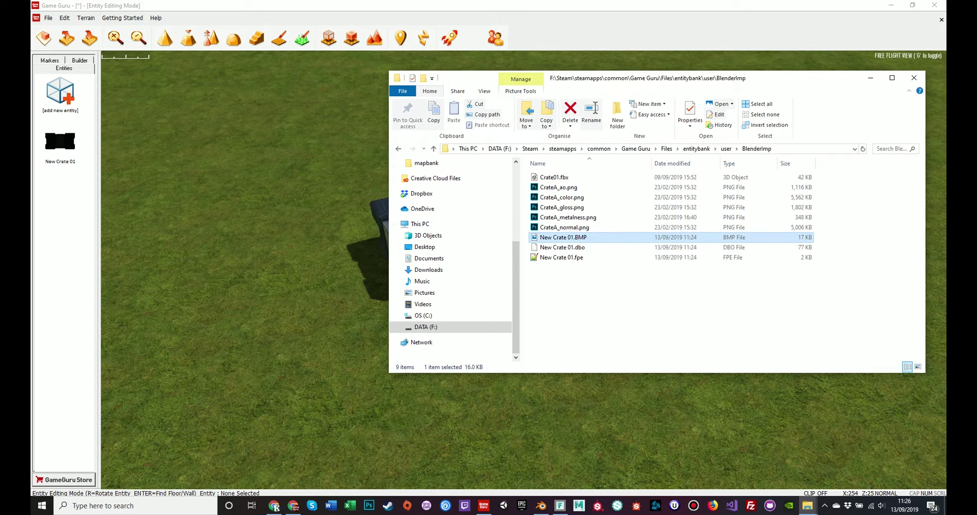
pyautogui.click(60, 142)
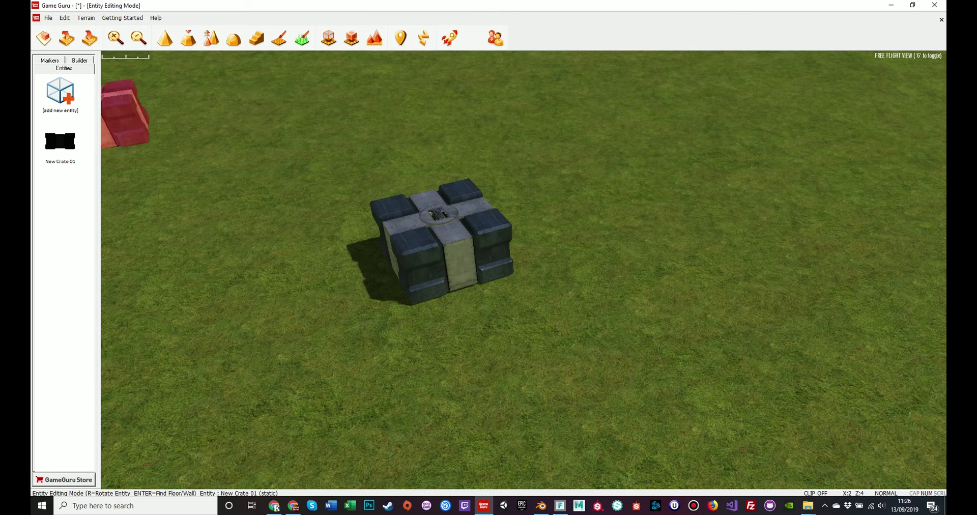
pyautogui.hotkey('alt', 'Tab')
pyautogui.click(562, 247)
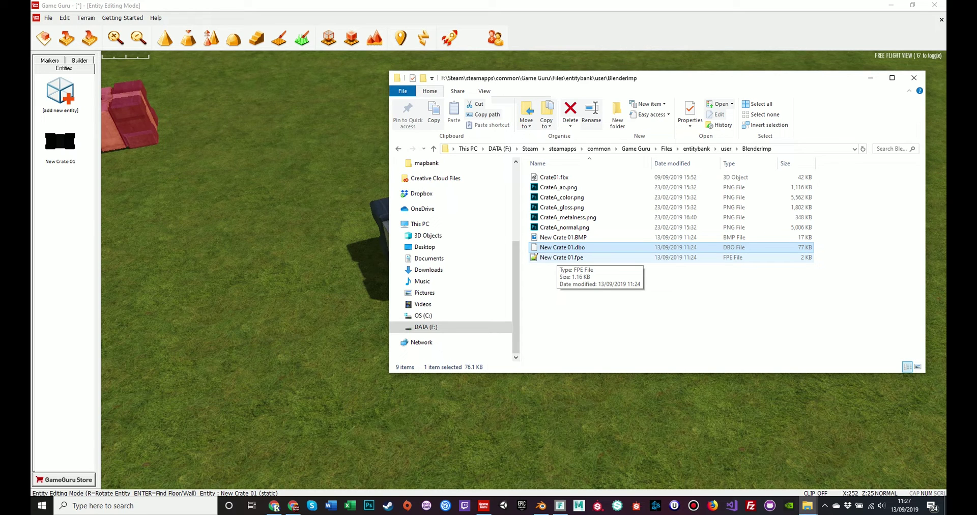
# Open New Crate 01.fpe in Notepad++ and review its desc entry and the CrateA texture references under visualinfo.
pyautogui.doubleClick(561, 257)
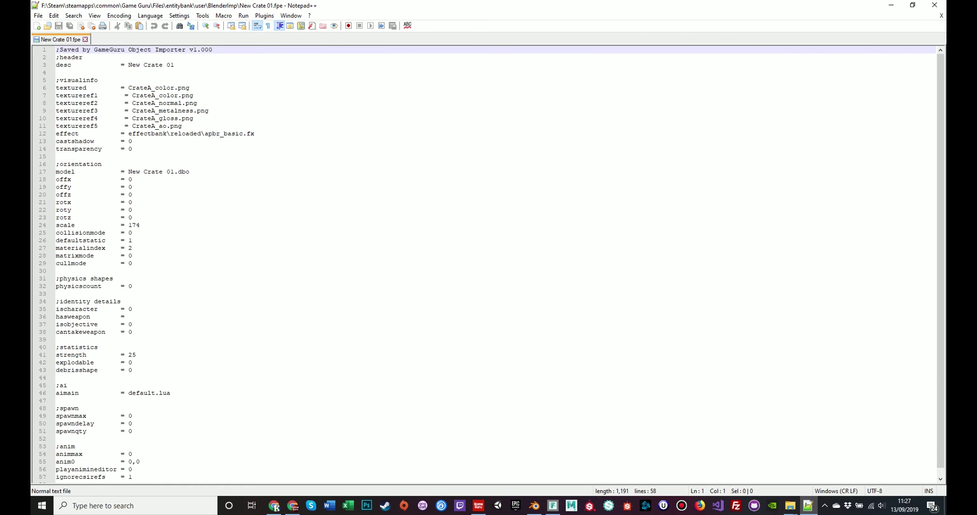
pyautogui.doubleClick(64, 65)
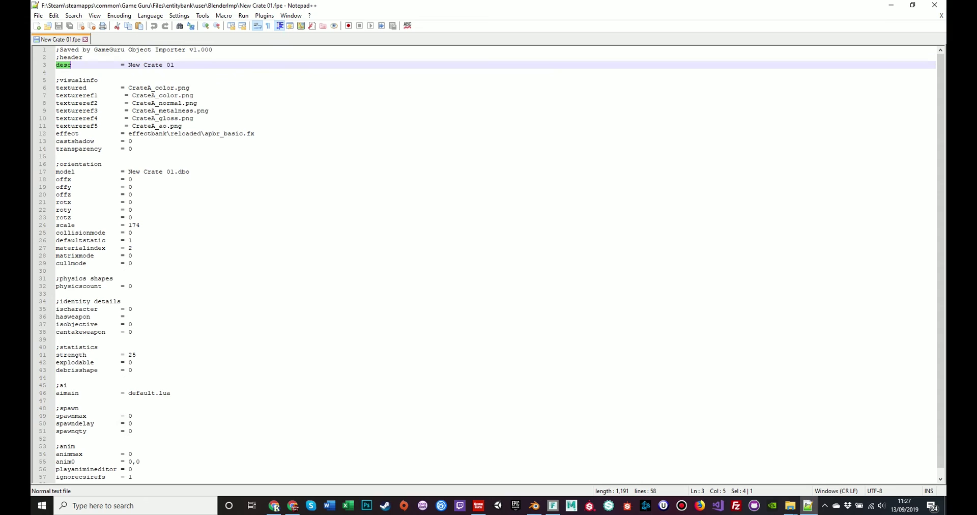
pyautogui.moveTo(128, 65); pyautogui.dragTo(174, 65)
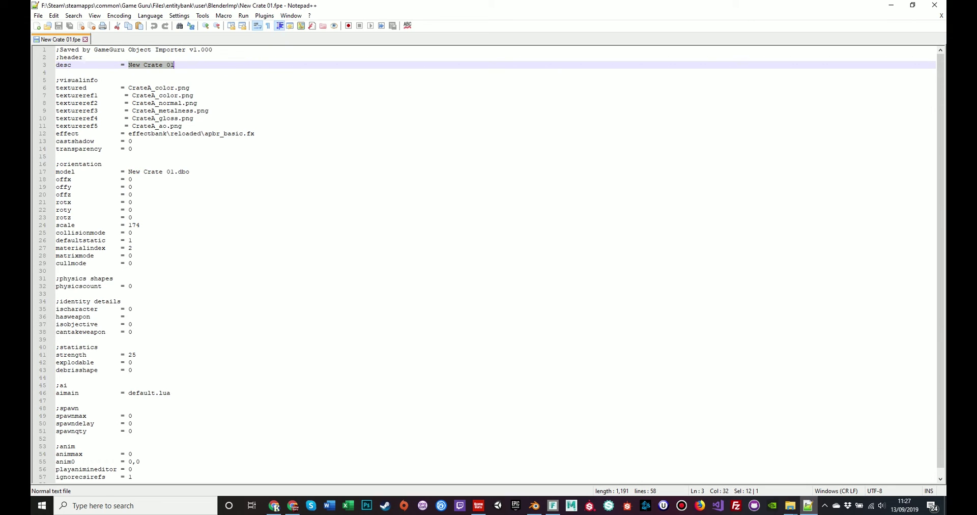
pyautogui.click(56, 73)
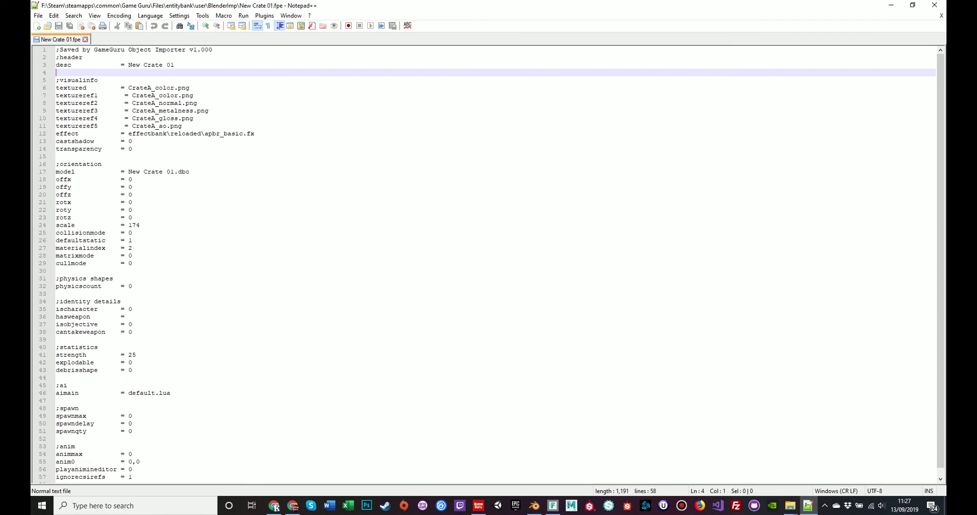
pyautogui.doubleClick(79, 80)
pyautogui.doubleClick(71, 88)
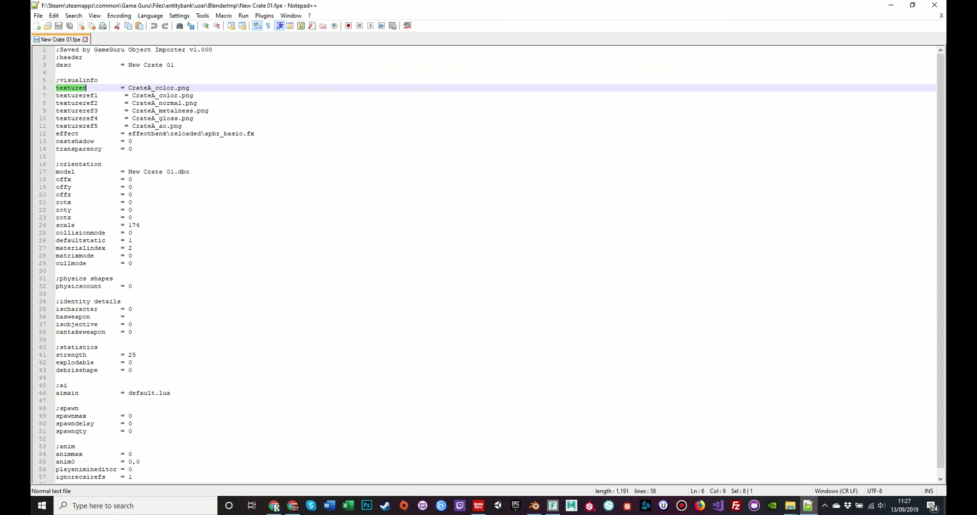
pyautogui.doubleClick(152, 88)
pyautogui.moveTo(178, 88); pyautogui.dragTo(129, 88)
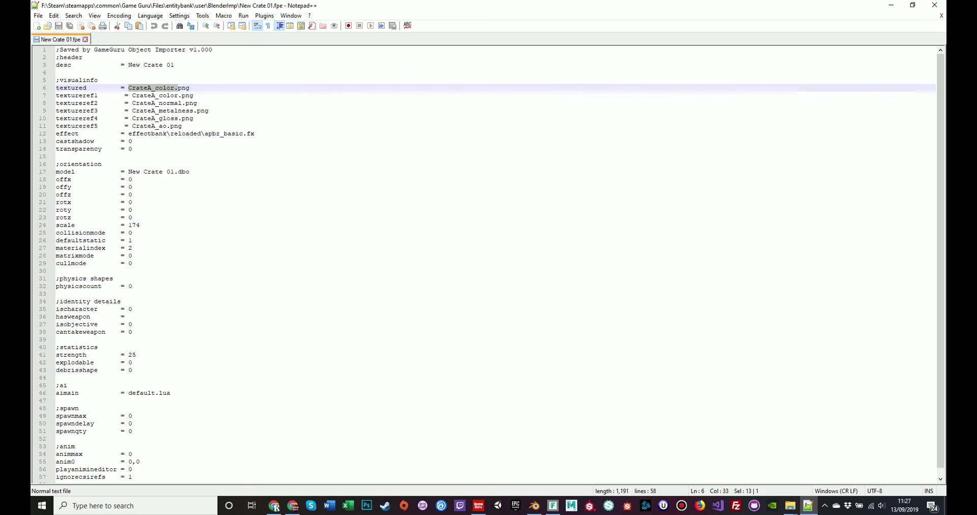
pyautogui.moveTo(190, 88); pyautogui.dragTo(128, 88)
pyautogui.moveTo(132, 96); pyautogui.dragTo(182, 125)
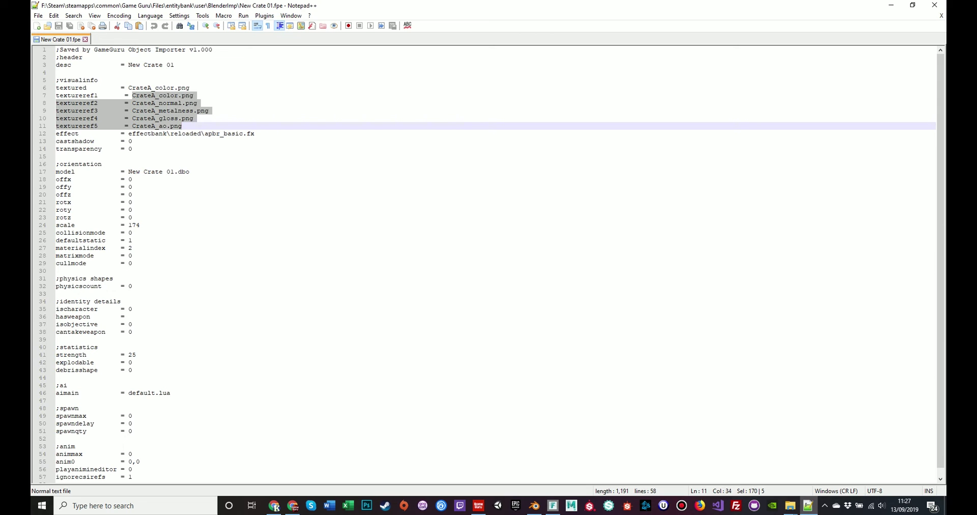
# Examine the effect shader path and the model file name in the New Crate 01.fpe entries.
pyautogui.click(68, 133)
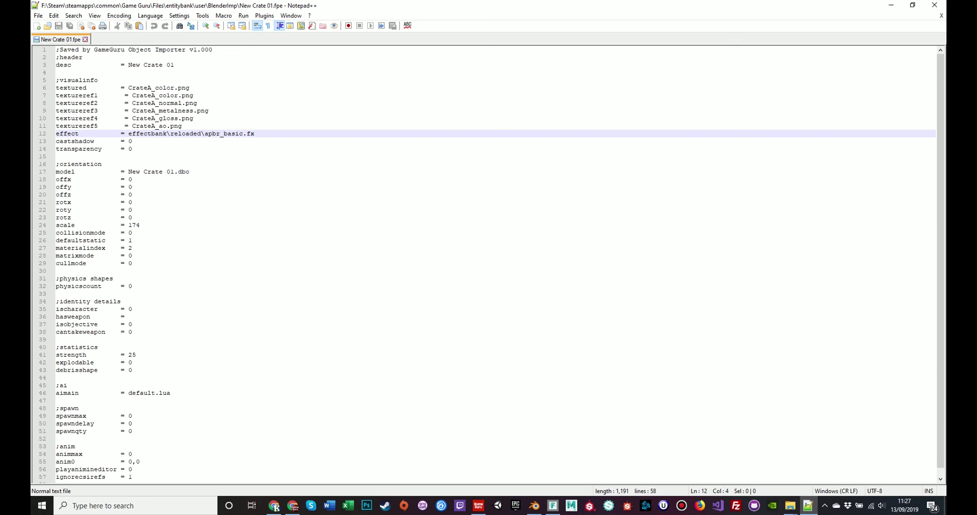
pyautogui.press('Home')
pyautogui.hotkey('shift', 'Down')
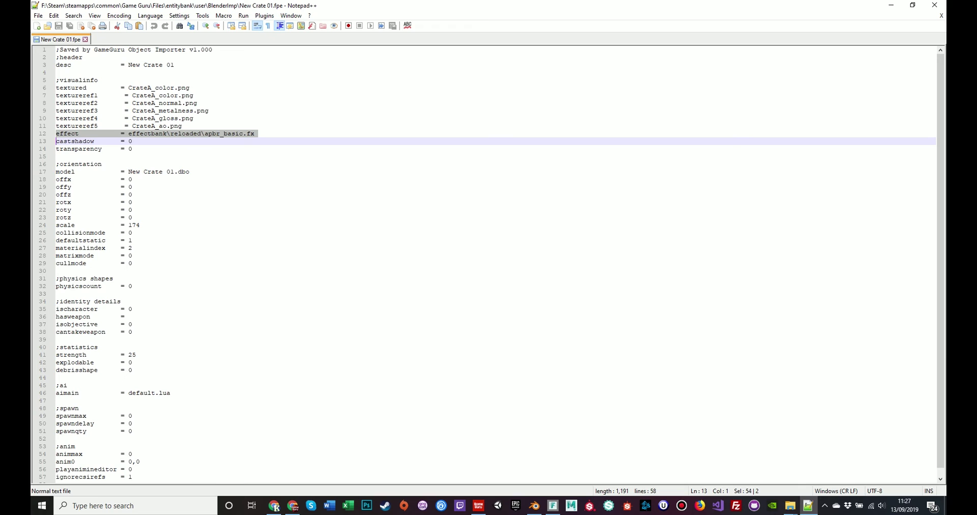
pyautogui.click(225, 134)
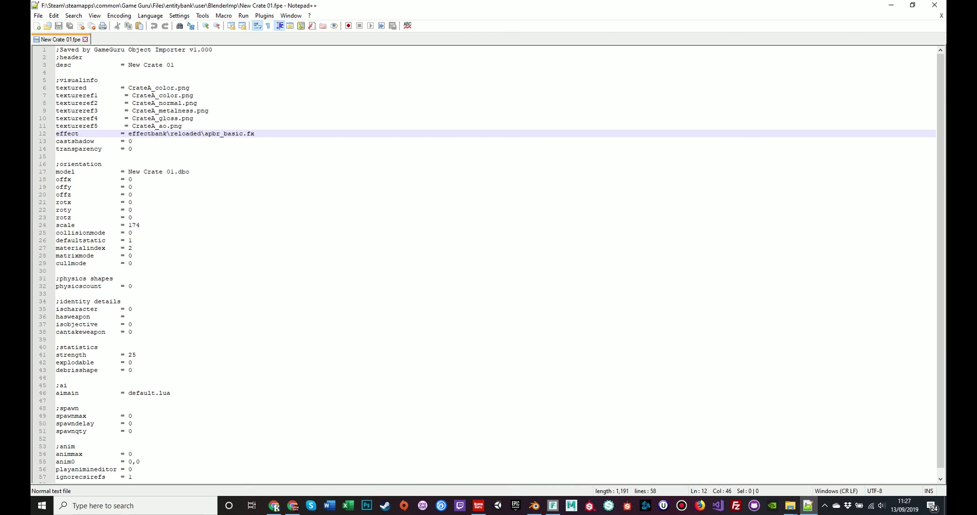
pyautogui.click(139, 172)
pyautogui.moveTo(128, 172); pyautogui.dragTo(189, 172)
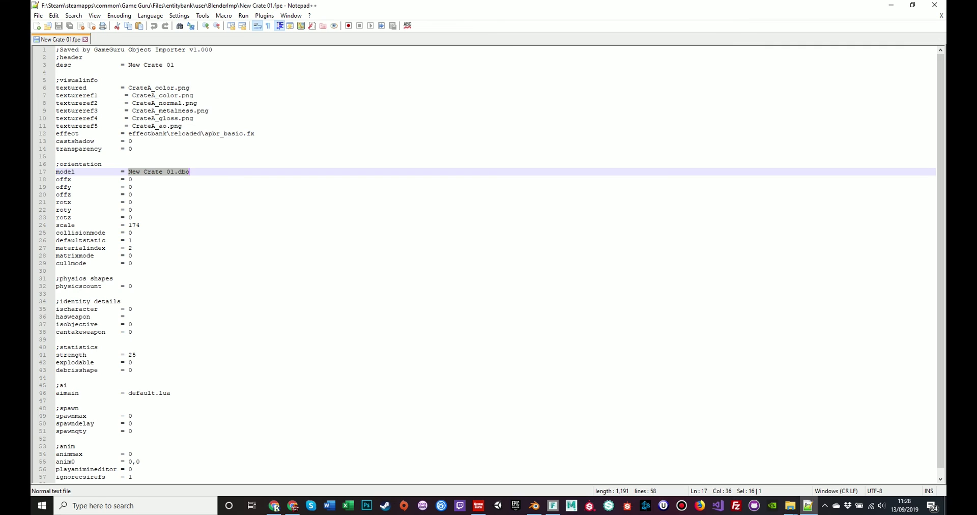
# Set the scale entry in the orientation section to 500.
pyautogui.doubleClick(66, 225)
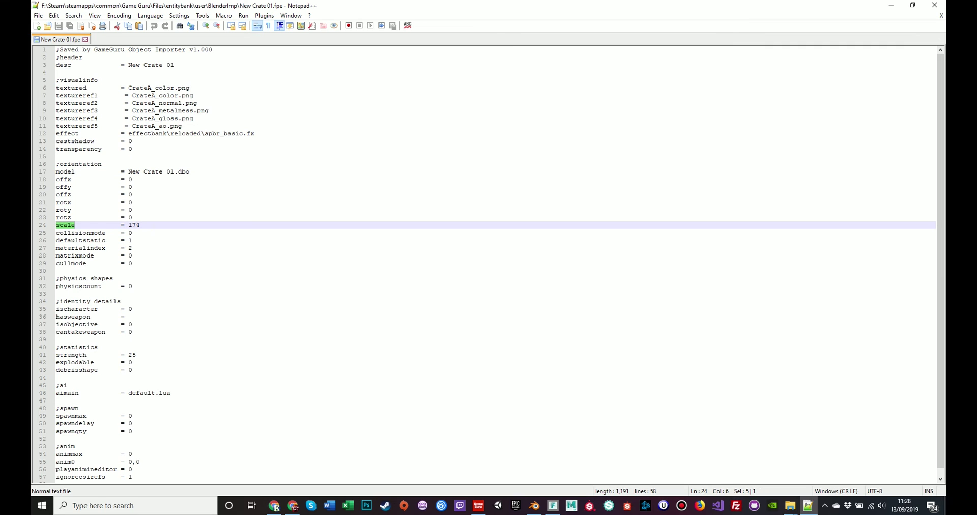
pyautogui.moveTo(142, 225); pyautogui.dragTo(129, 225)
pyautogui.write('50')
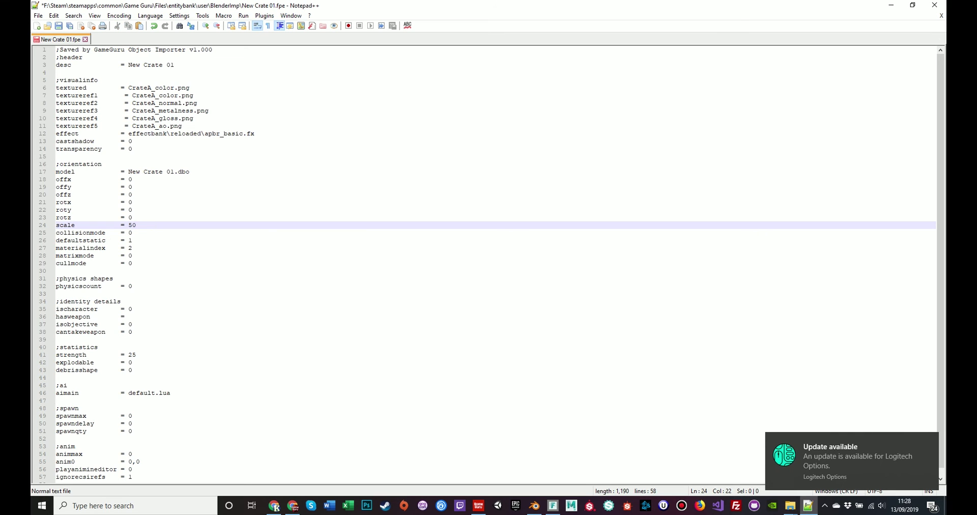
pyautogui.write('0')
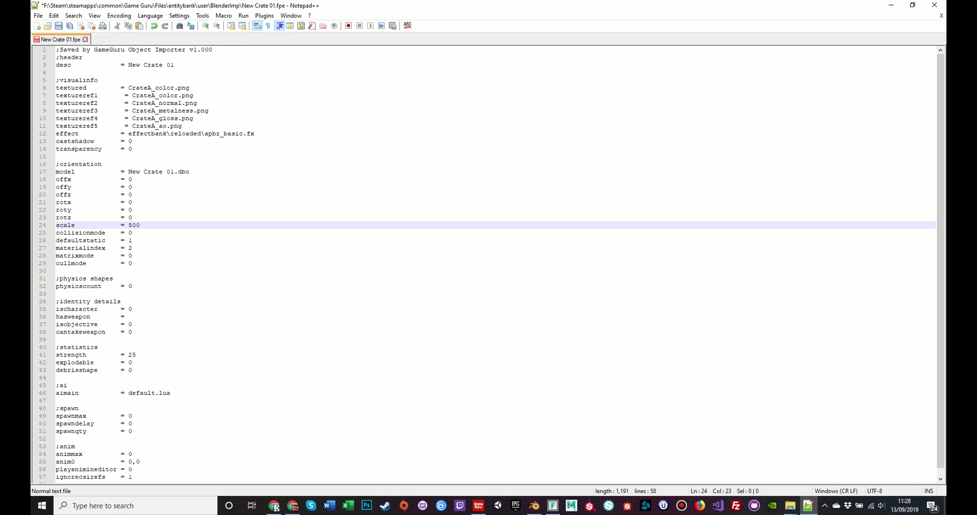
# Review the collisionmode, defaultstatic and materialindex entries and their values in the orientation section.
pyautogui.doubleClick(64, 233)
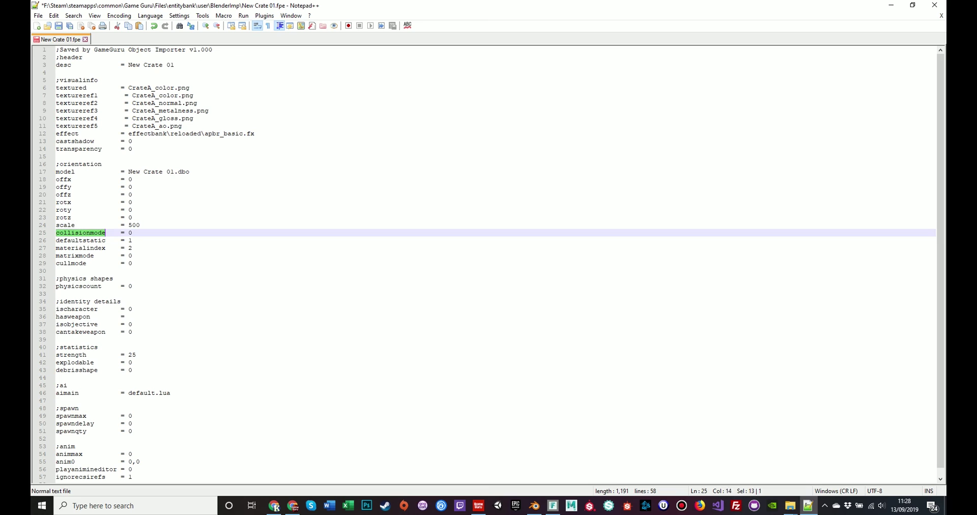
pyautogui.moveTo(134, 233); pyautogui.dragTo(113, 233)
pyautogui.hotkey('shift', 'Left')
pyautogui.hotkey('shift', 'Left')
pyautogui.hotkey('shift', 'Left')
pyautogui.hotkey('shift', 'Left')
pyautogui.hotkey('shift', 'Left')
pyautogui.hotkey('shift', 'Left')
pyautogui.hotkey('shift', 'Left')
pyautogui.hotkey('shift', 'Left')
pyautogui.hotkey('shift', 'Left')
pyautogui.hotkey('shift', 'Left')
pyautogui.hotkey('shift', 'Left')
pyautogui.hotkey('shift', 'Left')
pyautogui.hotkey('shift', 'Left')
pyautogui.hotkey('shift', 'Left')
pyautogui.hotkey('shift', 'Left')
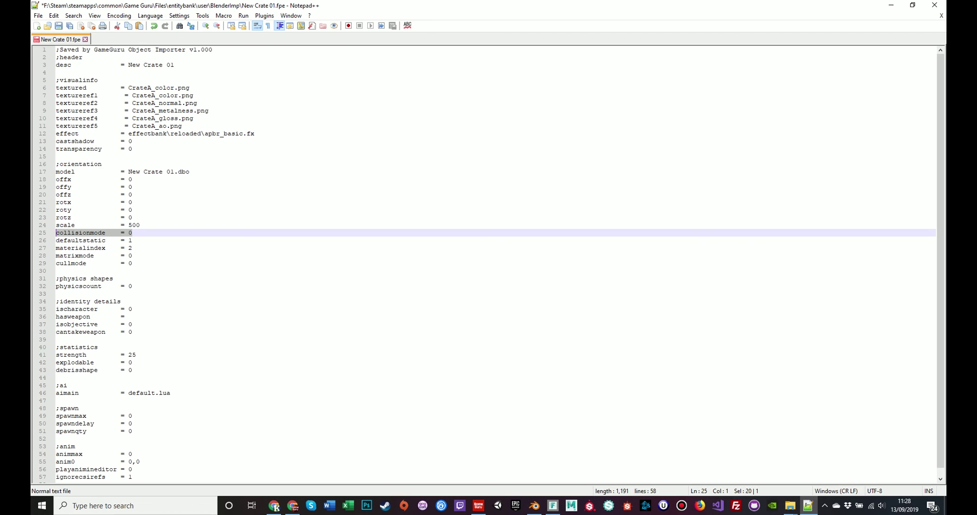
pyautogui.doubleClick(131, 233)
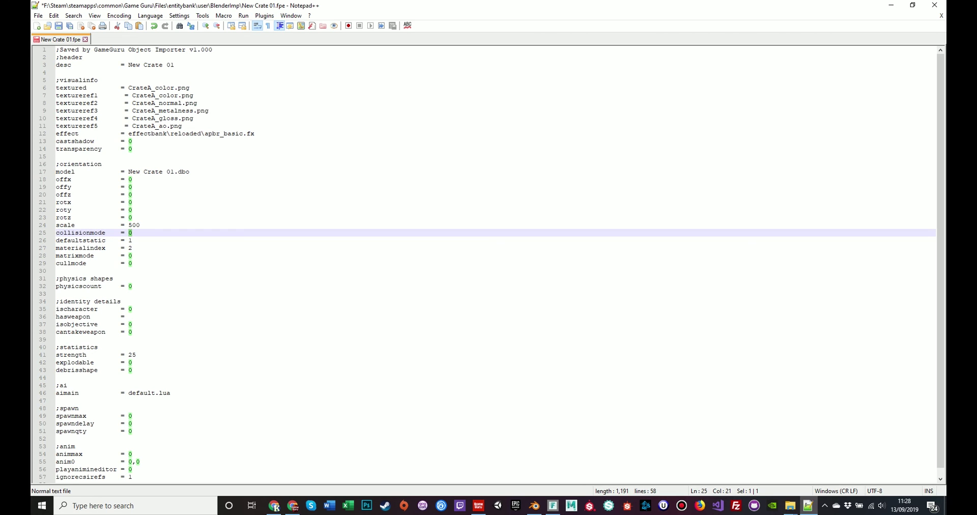
pyautogui.doubleClick(81, 240)
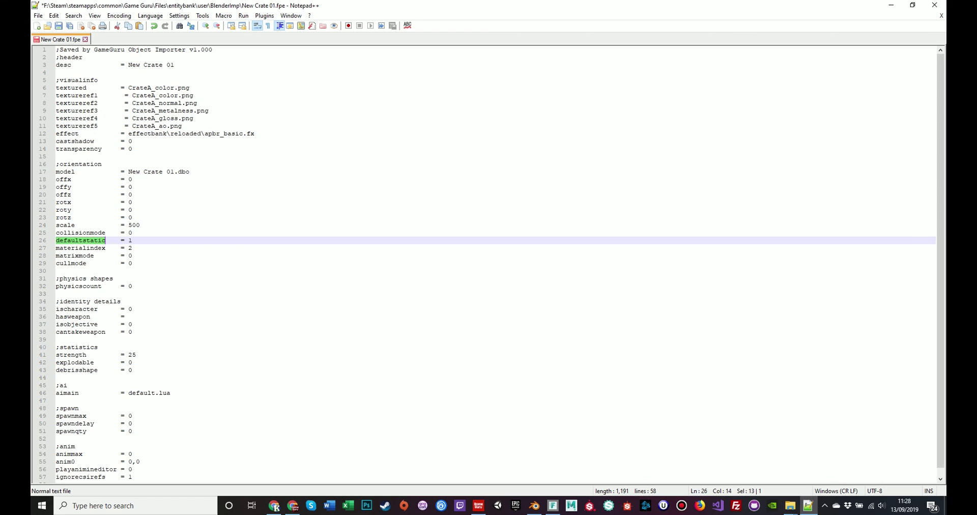
pyautogui.press('Down')
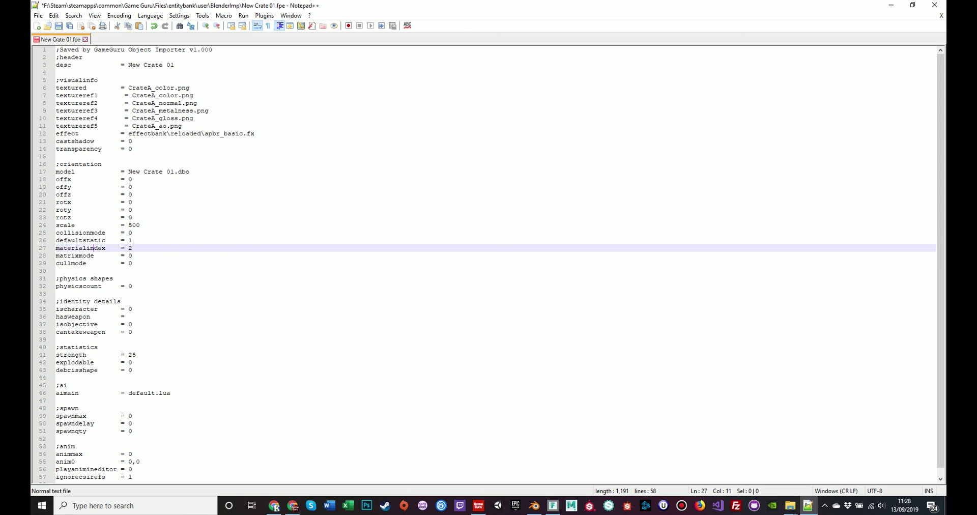
pyautogui.hotkey('shift', 'Home')
pyautogui.press('End')
pyautogui.hotkey('shift', 'Left')
# Review the remaining anim, statistics and identity details sections of the FPE file, and close Notepad++.
pyautogui.scroll(-1, 499, 263)
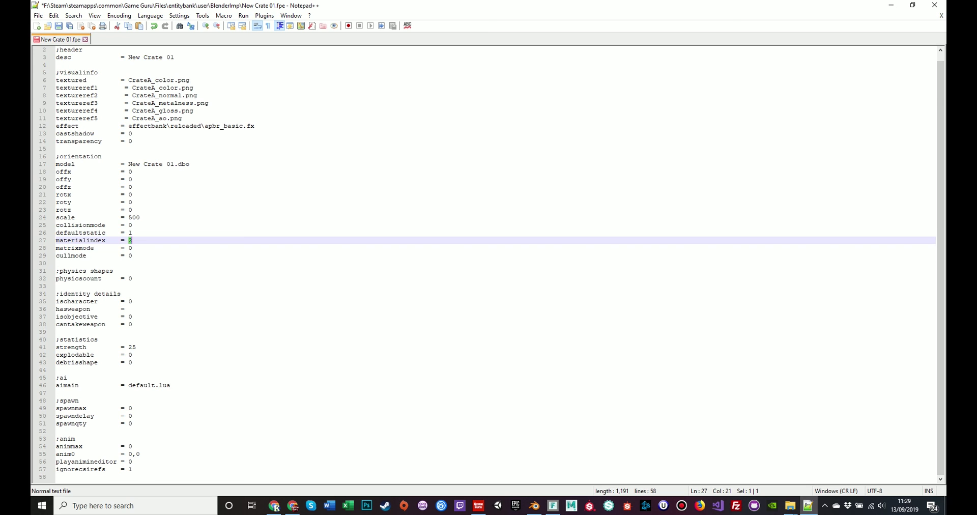
pyautogui.moveTo(133, 225); pyautogui.dragTo(134, 469)
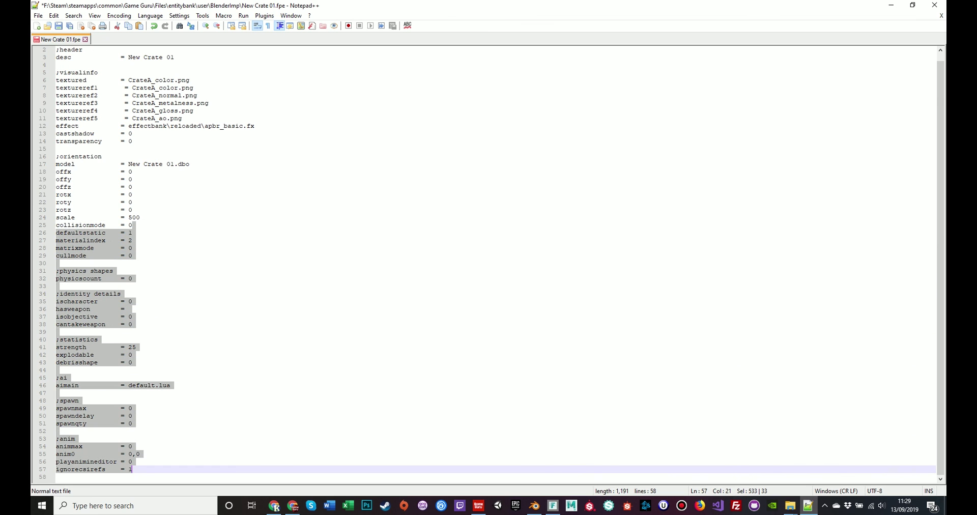
pyautogui.click(79, 401)
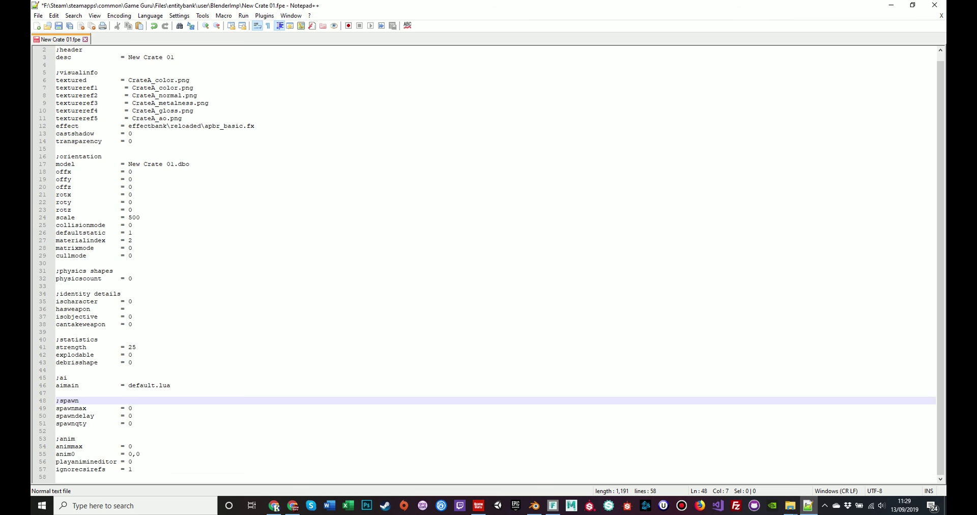
pyautogui.moveTo(132, 469); pyautogui.dragTo(56, 439)
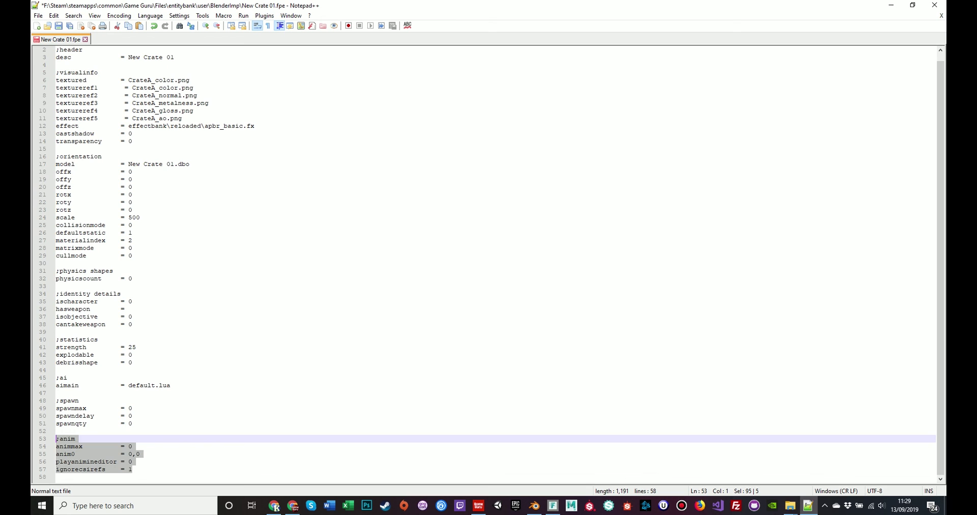
pyautogui.moveTo(133, 362); pyautogui.dragTo(64, 347)
pyautogui.click(78, 347)
pyautogui.moveTo(136, 347); pyautogui.dragTo(56, 347)
pyautogui.moveTo(79, 294); pyautogui.dragTo(81, 293)
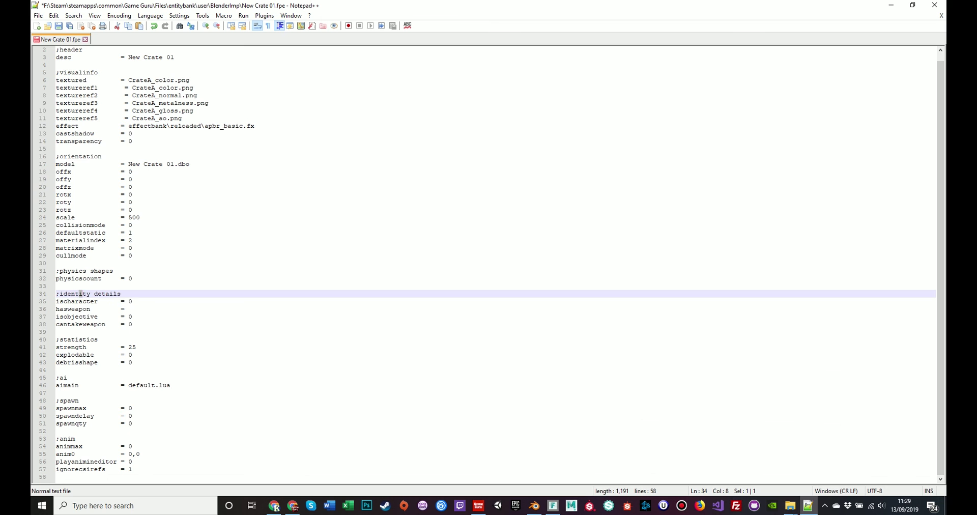
pyautogui.click(77, 301)
pyautogui.click(75, 309)
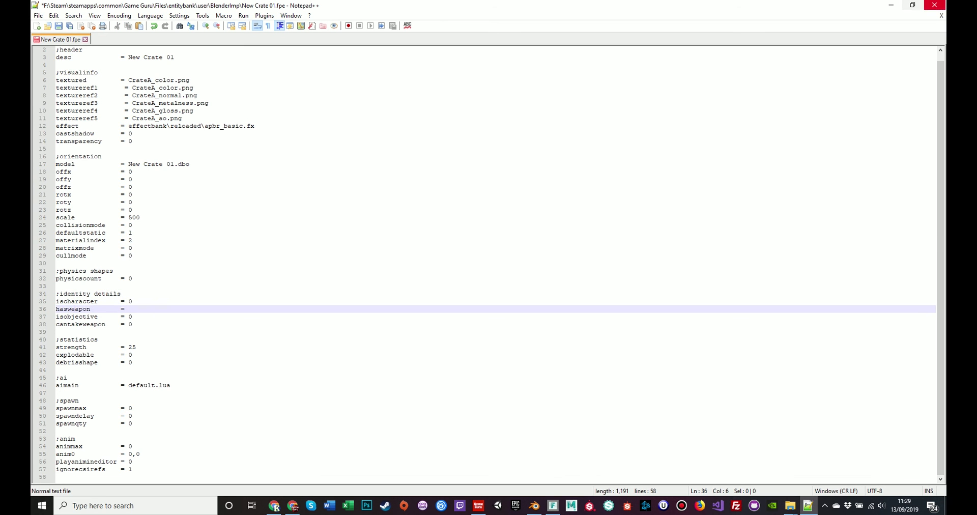
pyautogui.click(934, 5)
# In GameGuru, place 13 more copies of New Crate 01 across the grass around the first crate, and end placement.
pyautogui.click(305, 162)
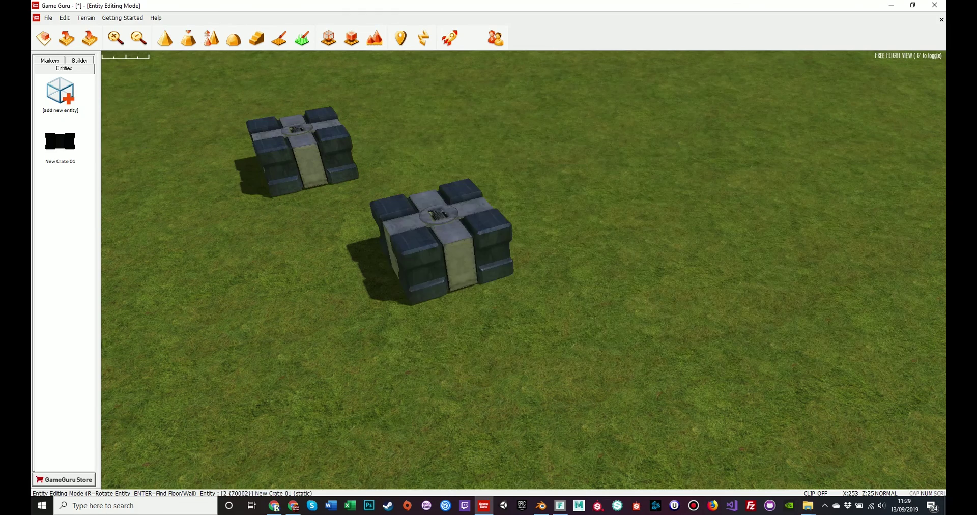
pyautogui.click(60, 142)
pyautogui.click(451, 120)
pyautogui.click(555, 138)
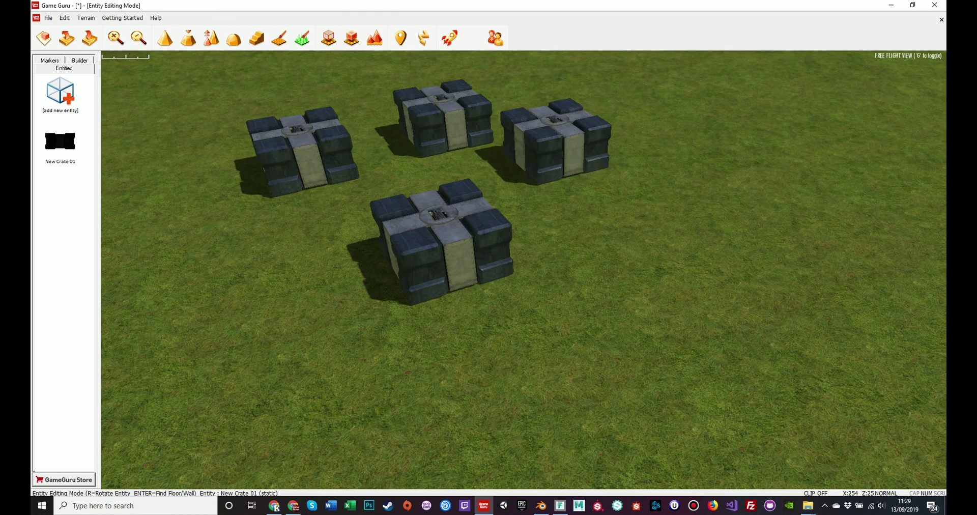
pyautogui.click(657, 193)
pyautogui.click(702, 306)
pyautogui.click(532, 387)
pyautogui.click(250, 382)
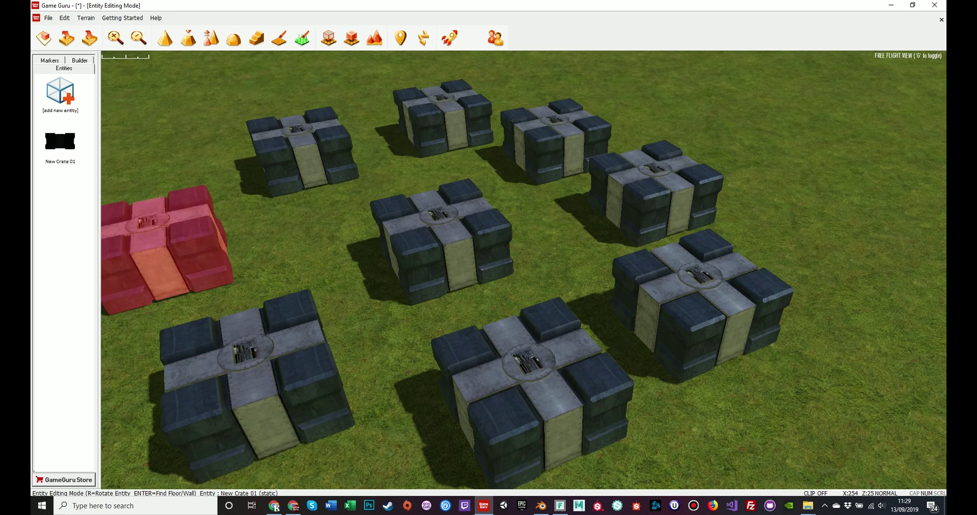
pyautogui.click(163, 244)
pyautogui.click(173, 127)
pyautogui.click(710, 94)
pyautogui.click(791, 135)
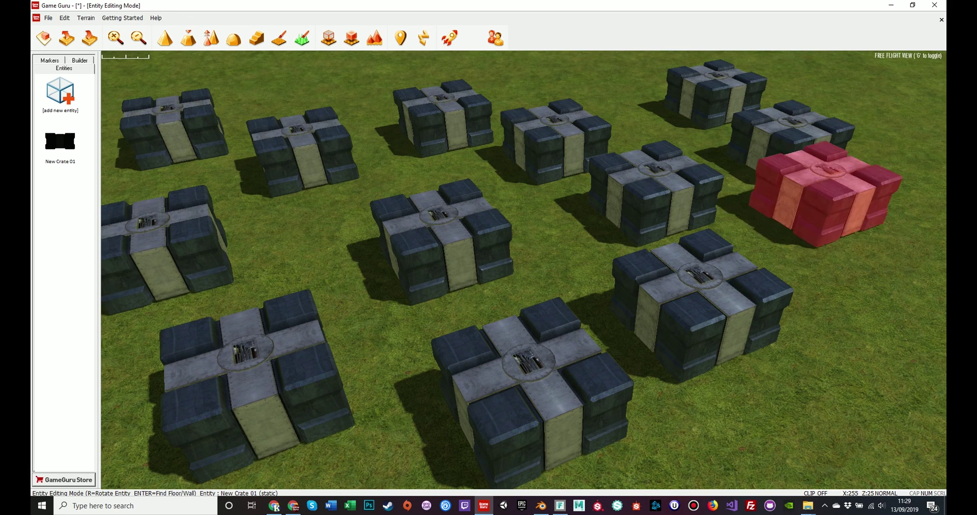
pyautogui.click(832, 213)
pyautogui.click(875, 366)
pyautogui.rightClick(898, 381)
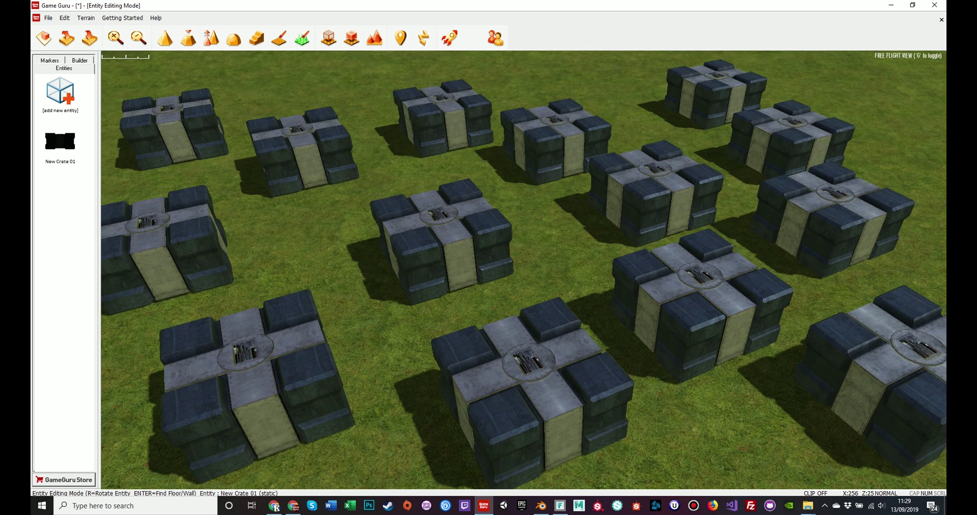